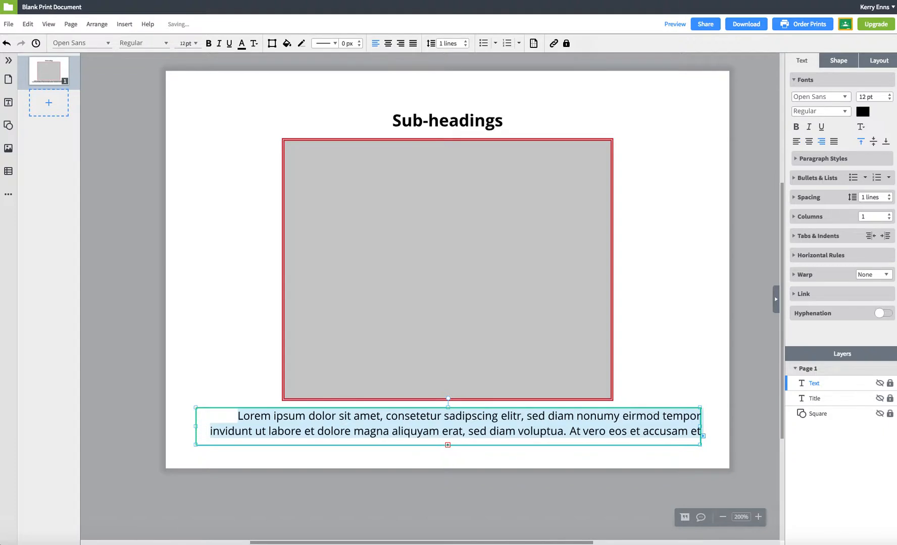
- Justify the lorem ipsum paragraph below the grey square and finish editing its text
{"action": "key", "text": "ctrl+shift+j"}
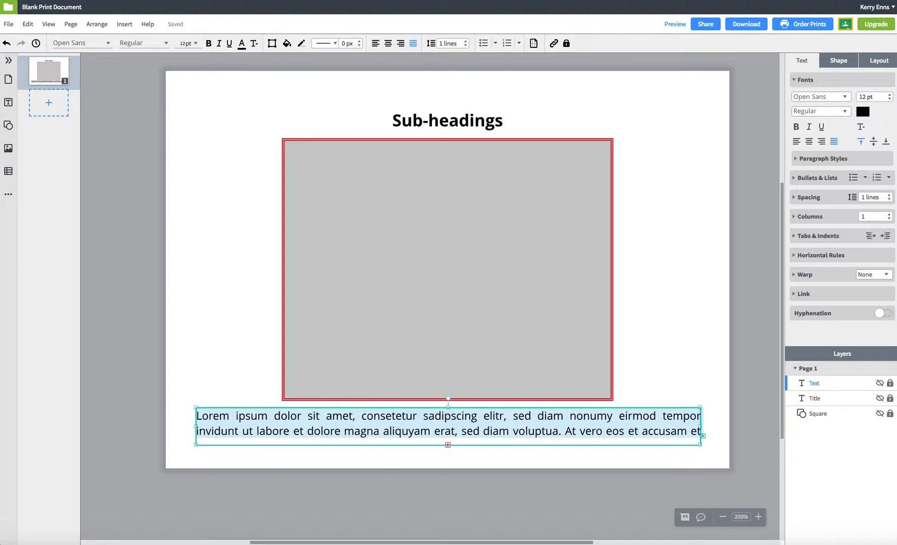
{"action": "left_click", "coordinate": [451, 415]}
{"action": "left_click", "coordinate": [451, 459]}
{"action": "left_click", "coordinate": [451, 423]}
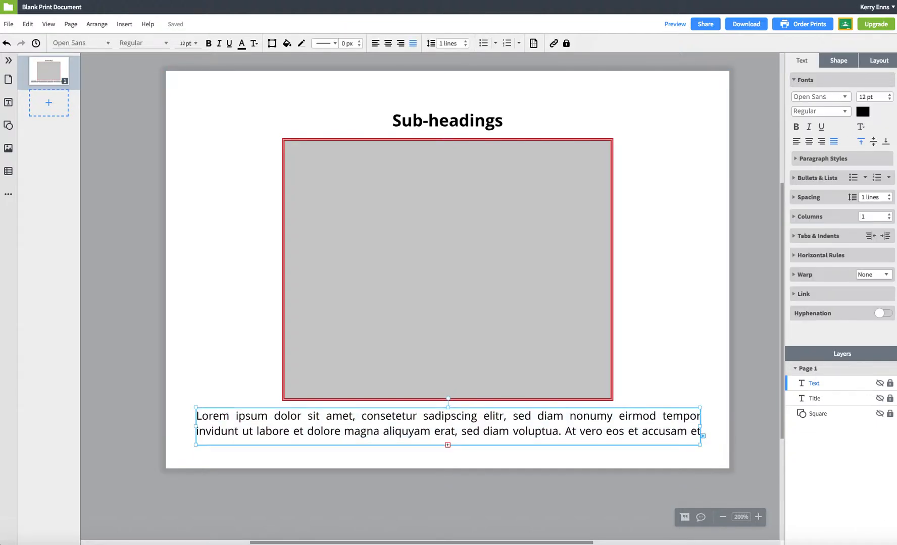
- Extend the lorem ipsum text box upward to about 0.764 in high and shorten the grey square to end just above it
{"action": "mouse_move", "coordinate": [447, 407]}
{"action": "left_mouse_down"}
{"action": "mouse_move", "coordinate": [446, 387]}
{"action": "mouse_move", "coordinate": [447, 394]}
{"action": "left_mouse_up"}
{"action": "left_click", "coordinate": [446, 333]}
{"action": "left_click", "coordinate": [388, 408]}
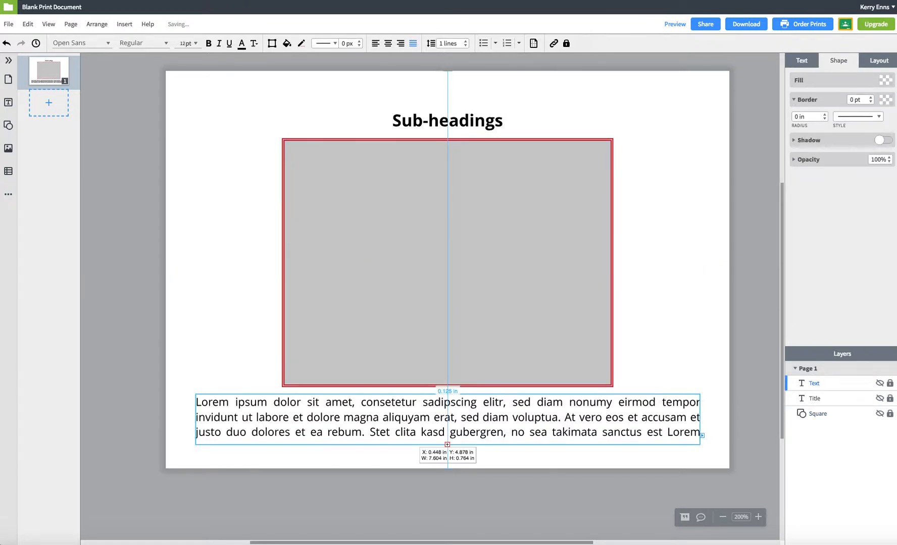
{"action": "left_click", "coordinate": [662, 333]}
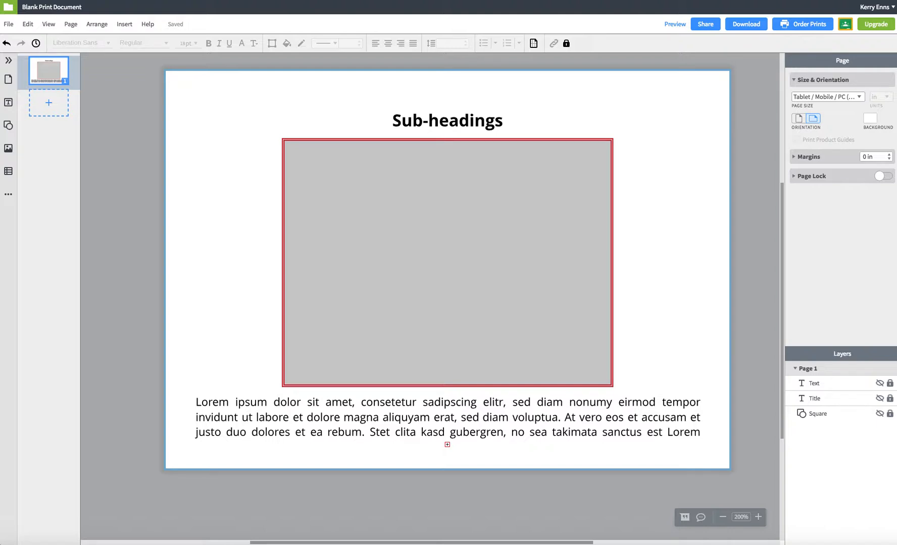
- Create a page template titled "Option 1" from the current page, and add a blank second page
{"action": "left_click", "coordinate": [8, 24]}
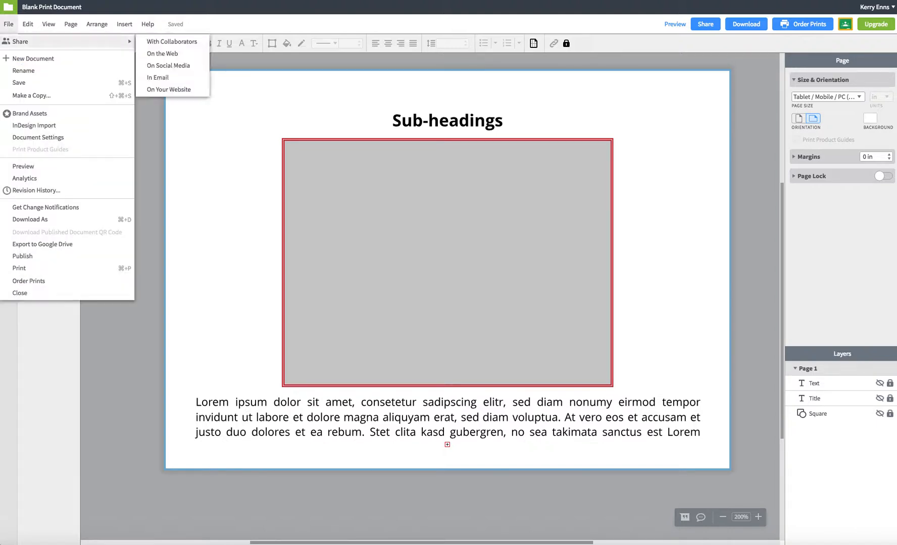
{"action": "mouse_move", "coordinate": [31, 42]}
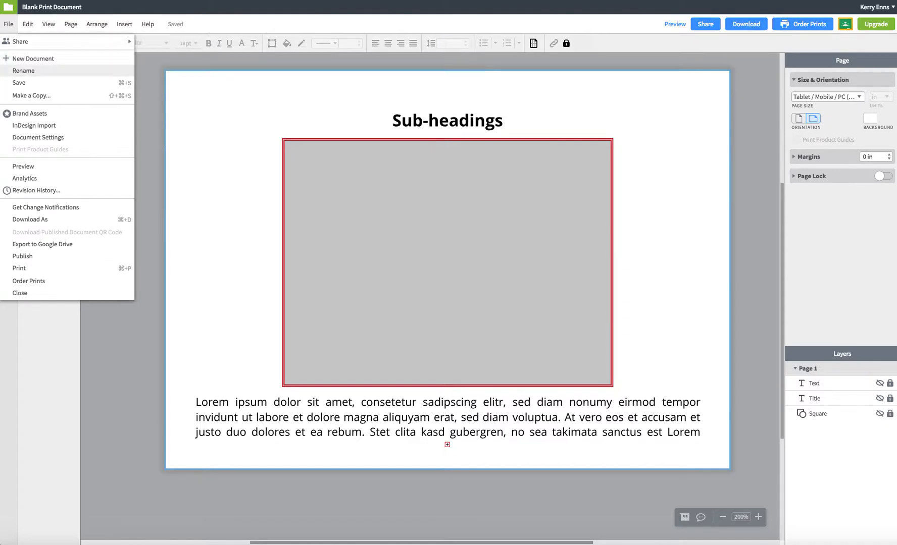
{"action": "mouse_move", "coordinate": [49, 24]}
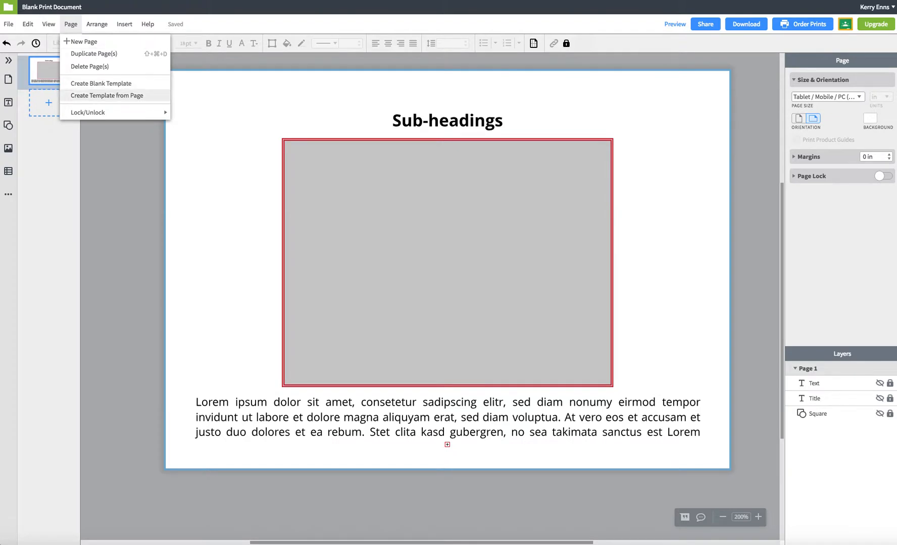
{"action": "left_click", "coordinate": [107, 95]}
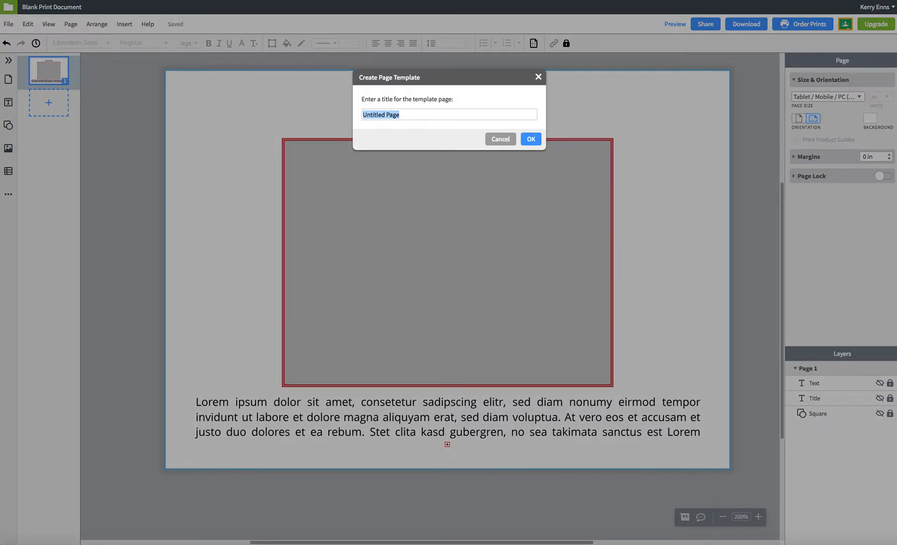
{"action": "type", "text": "Option 1"}
{"action": "left_click", "coordinate": [530, 139]}
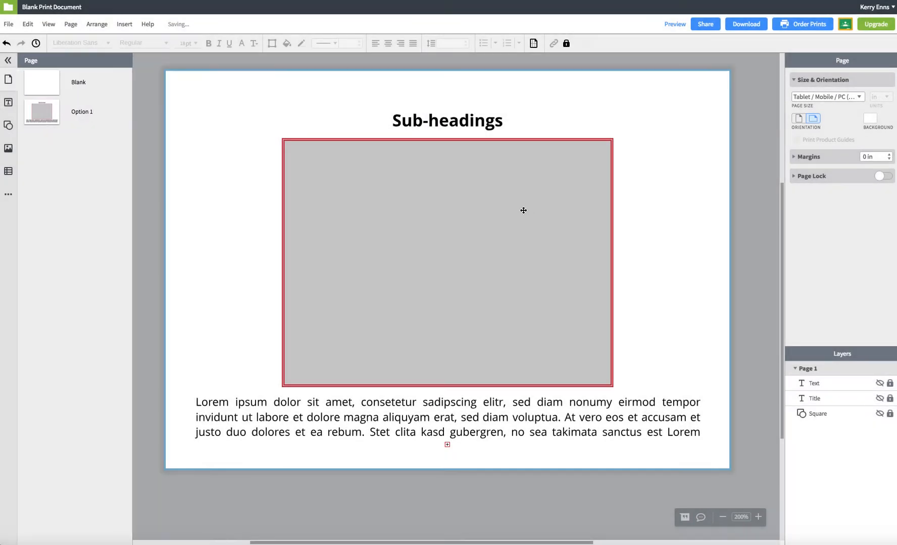
{"action": "left_click", "coordinate": [43, 82]}
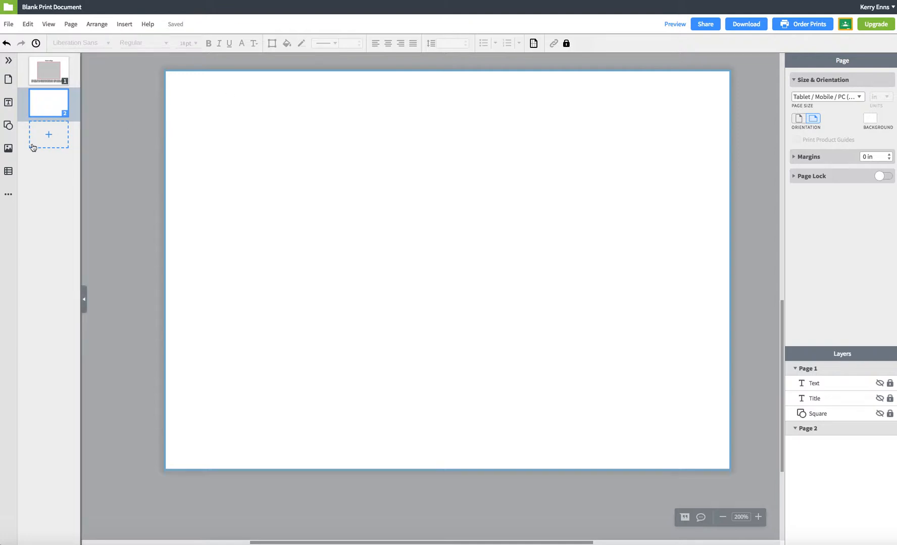
{"action": "left_click", "coordinate": [8, 125]}
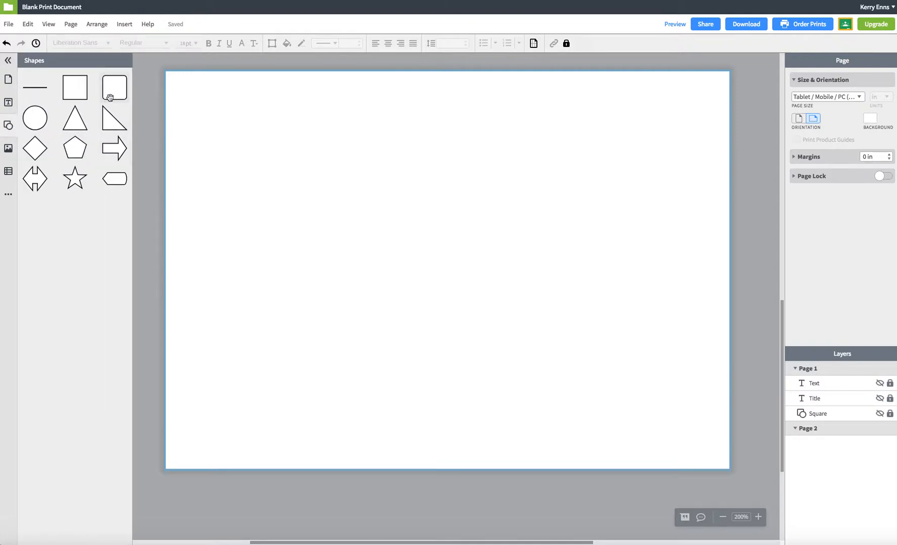
{"action": "left_click", "coordinate": [105, 97]}
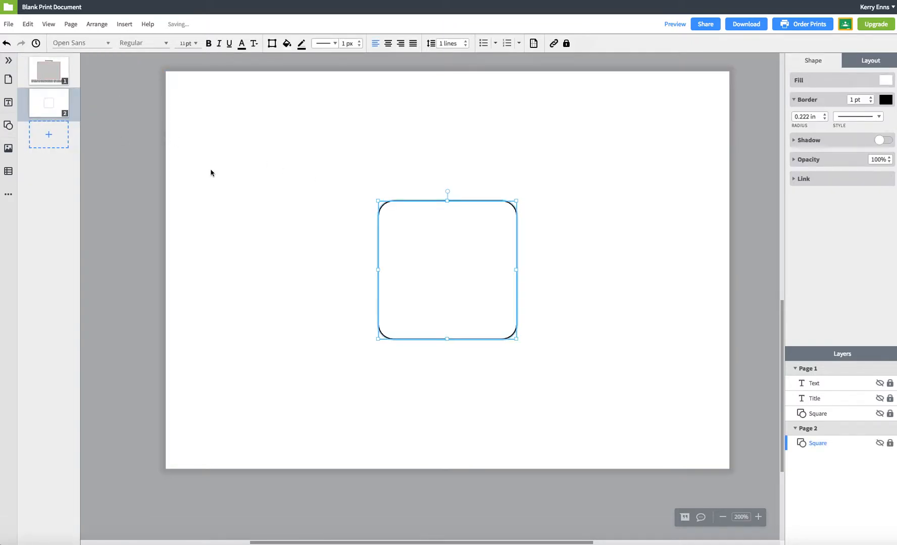
{"action": "key", "text": "BackSpace"}
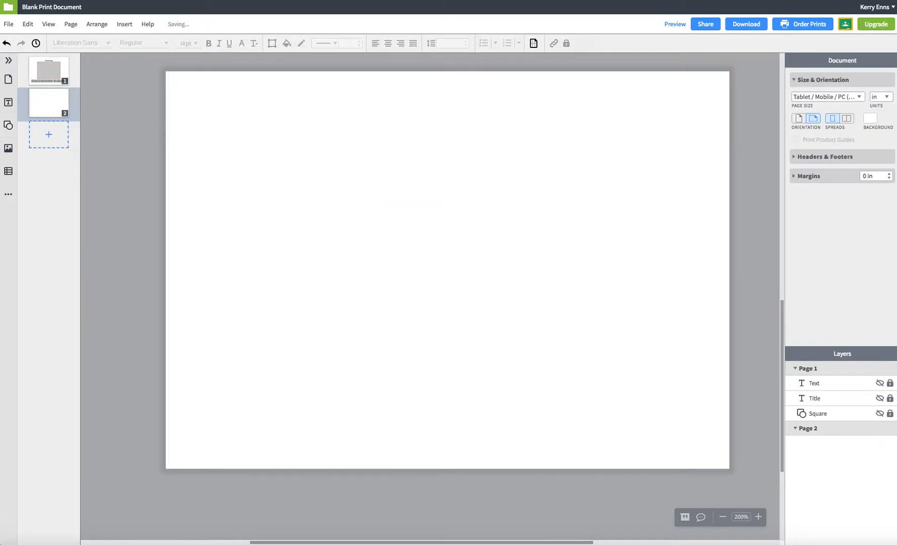
- Add a circle to page 2, place it in the page's upper left area and enlarge it to a tall oval covering about half the page width
{"action": "left_click", "coordinate": [8, 126]}
{"action": "left_click", "coordinate": [35, 118]}
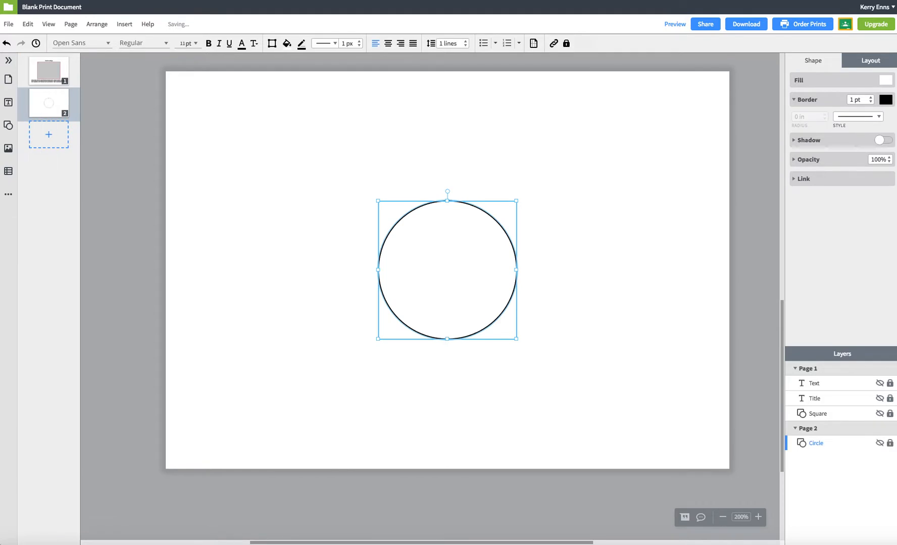
{"action": "left_click_drag", "start_coordinate": [447, 270], "coordinate": [279, 185]}
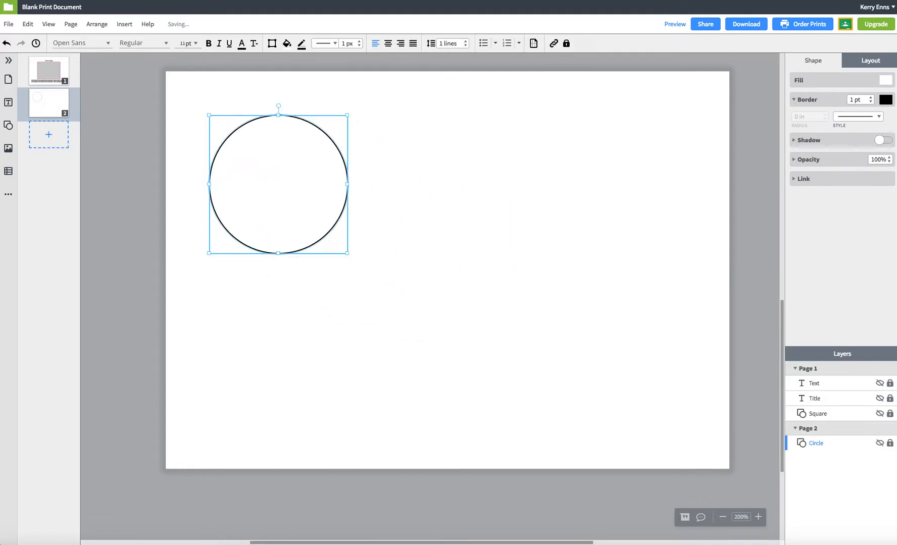
{"action": "left_click_drag", "start_coordinate": [347, 253], "coordinate": [492, 421]}
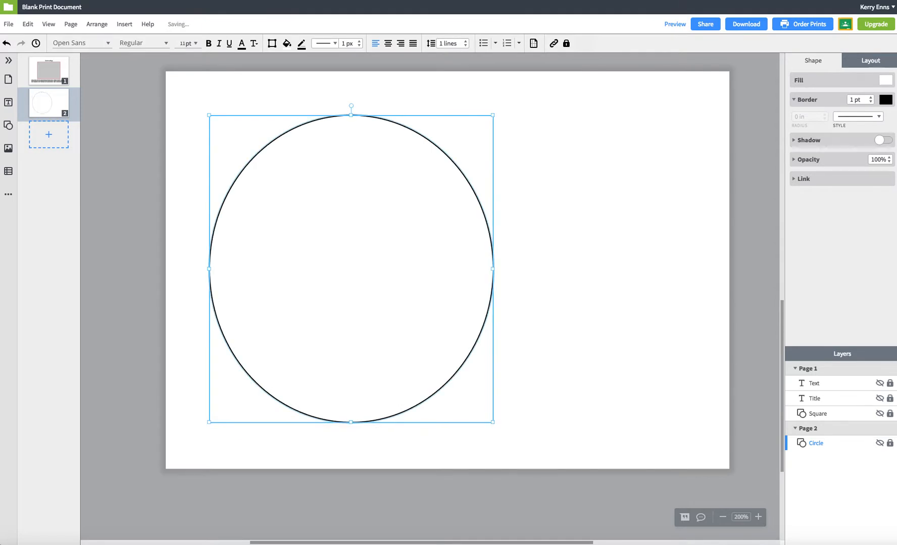
- Insert a Sub-headings title on page 2 and place it near the top edge, at the oval's upper right
{"action": "left_click", "coordinate": [8, 103]}
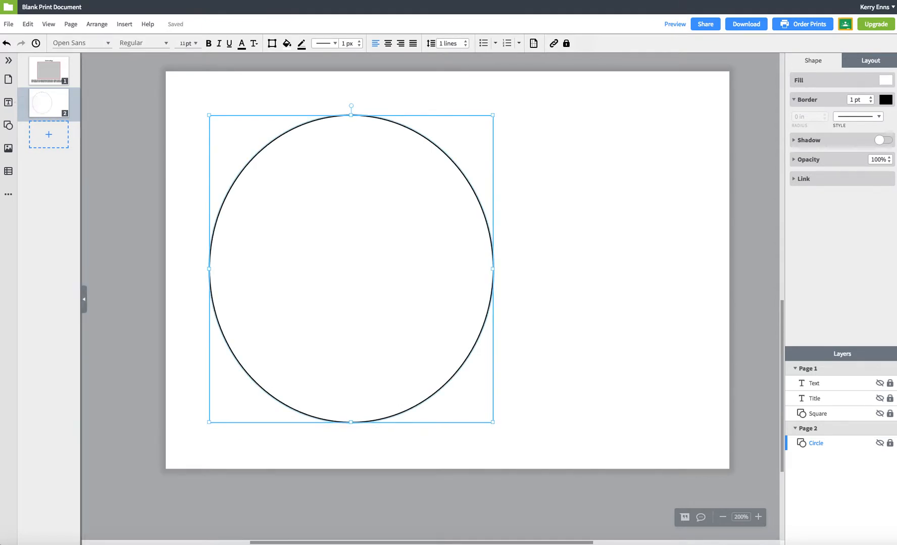
{"action": "left_click", "coordinate": [57, 133]}
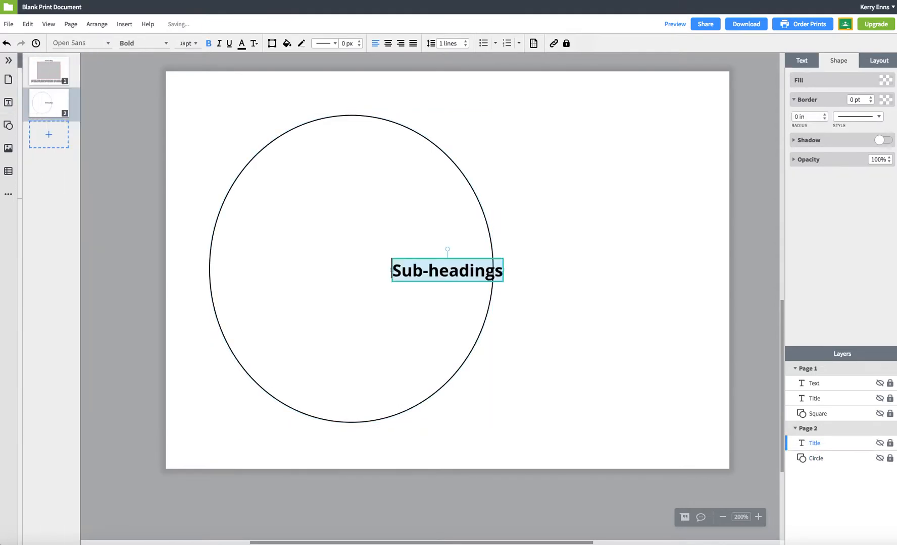
{"action": "left_click", "coordinate": [606, 272]}
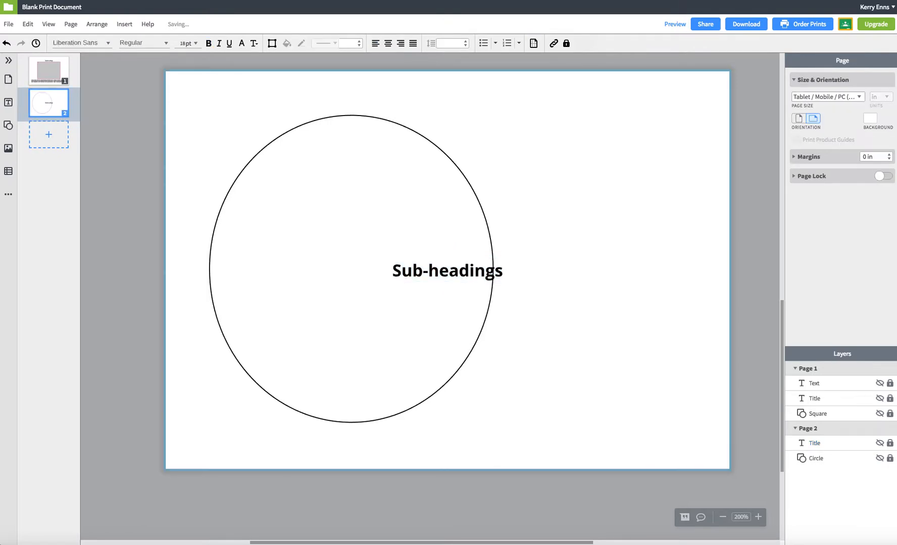
{"action": "left_click_drag", "start_coordinate": [447, 270], "coordinate": [490, 115]}
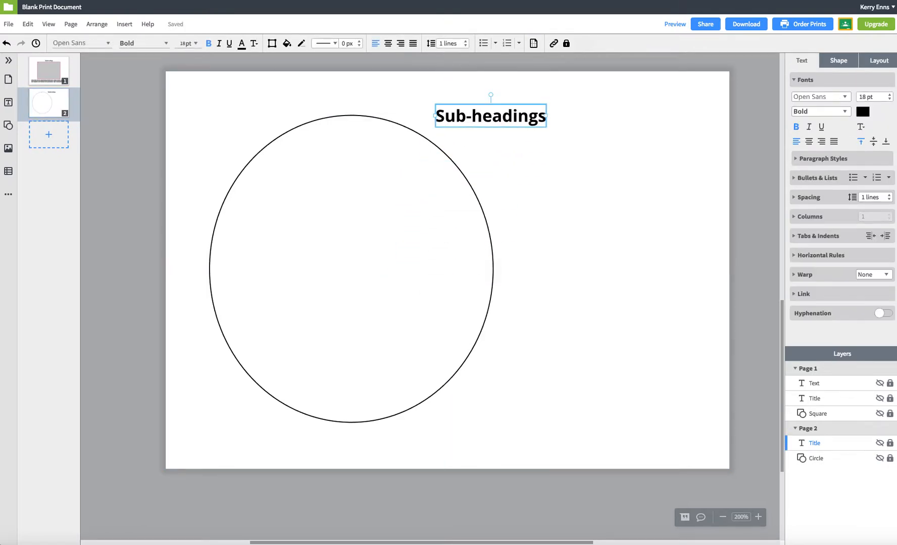
- Insert a lorem ipsum body text box to the right of the oval and extend it down to near the page's bottom edge
{"action": "left_click", "coordinate": [8, 102]}
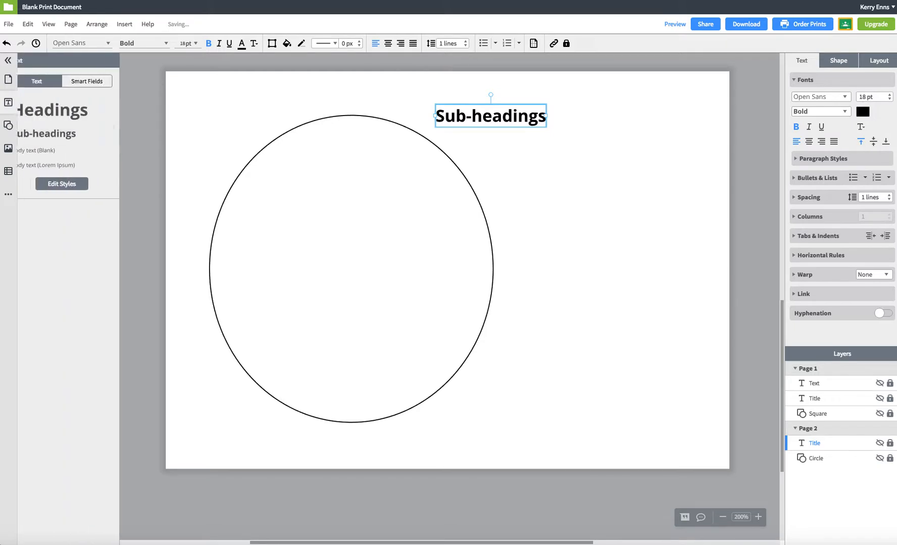
{"action": "left_click", "coordinate": [56, 165]}
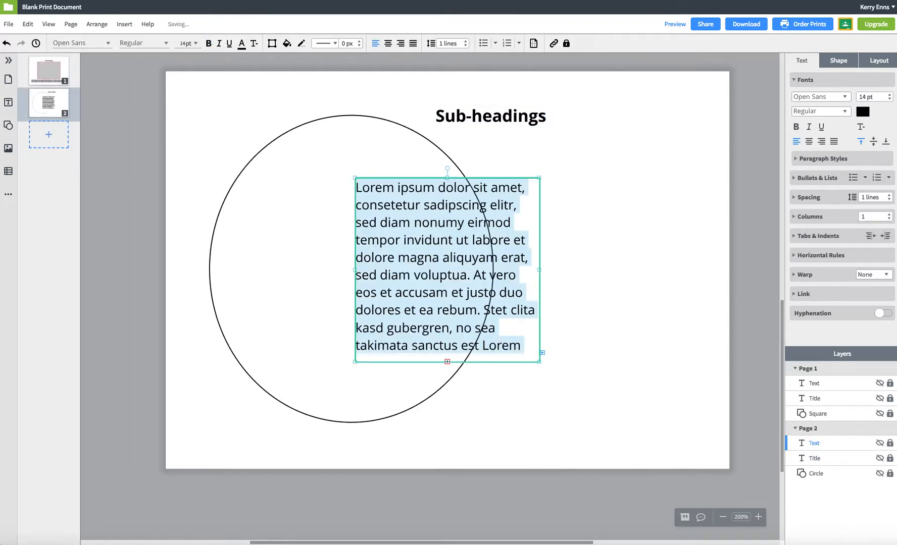
{"action": "left_click", "coordinate": [447, 362]}
{"action": "left_click_drag", "start_coordinate": [446, 362], "coordinate": [597, 320]}
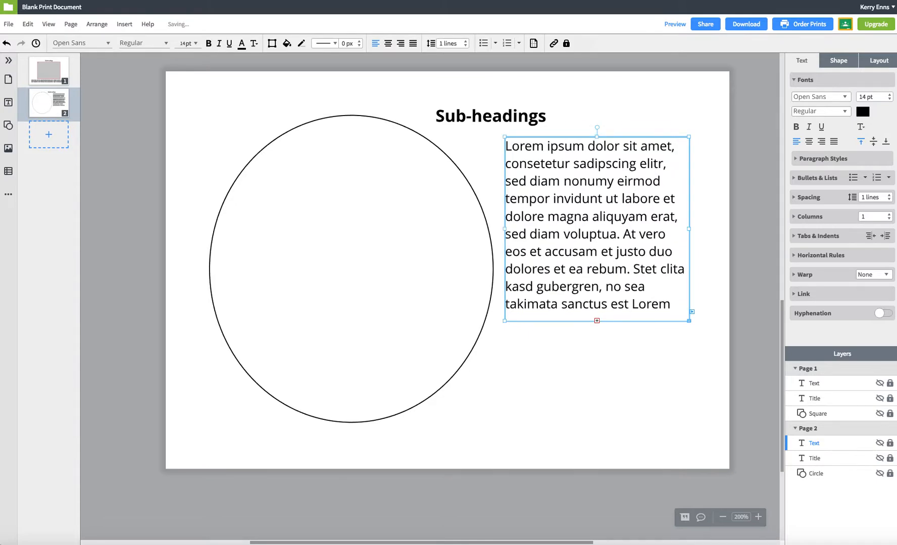
{"action": "left_click_drag", "start_coordinate": [688, 320], "coordinate": [701, 435]}
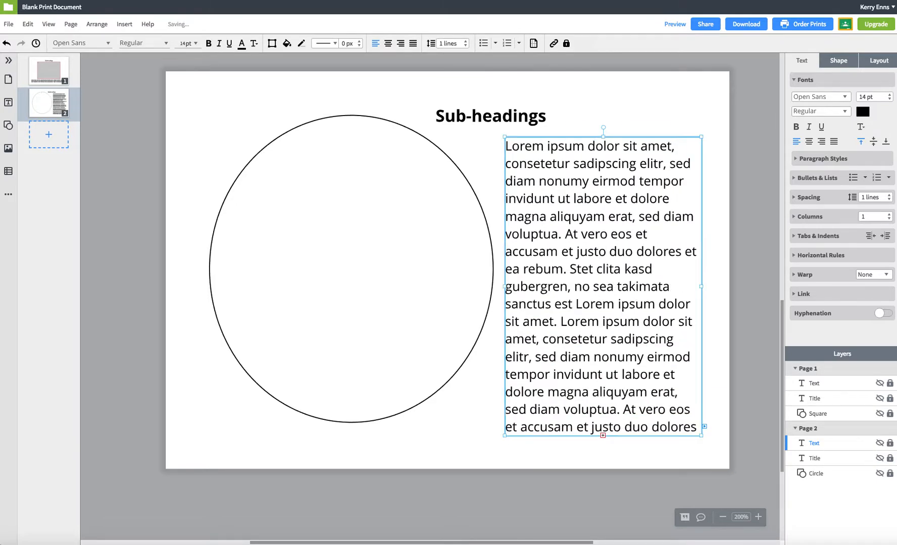
- Fill the oval on page 2 with solid light grey
{"action": "left_click", "coordinate": [354, 272]}
{"action": "left_click", "coordinate": [286, 43]}
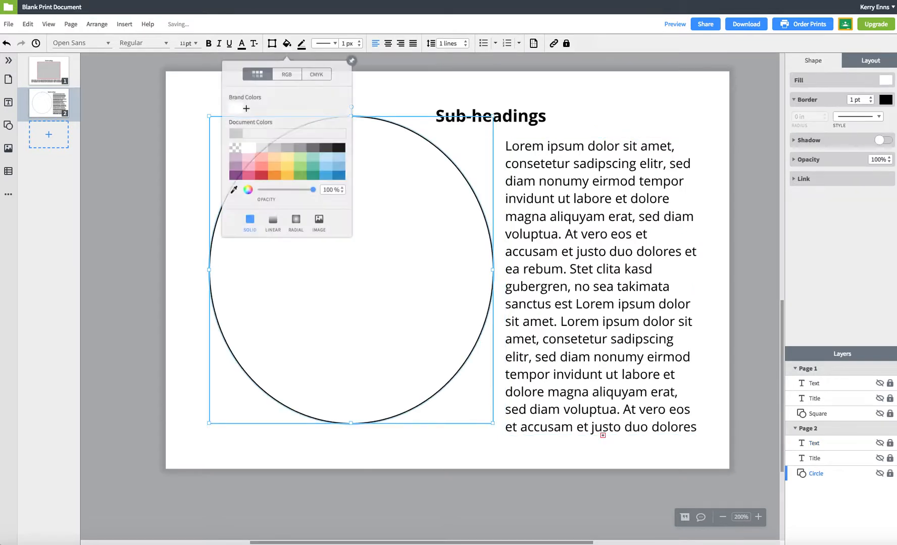
{"action": "left_click", "coordinate": [275, 148]}
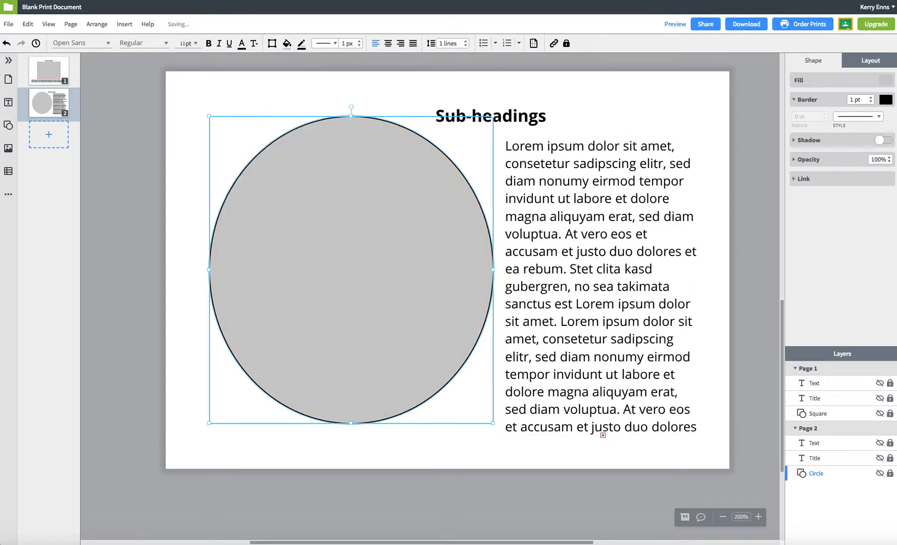
{"action": "left_click", "coordinate": [283, 94]}
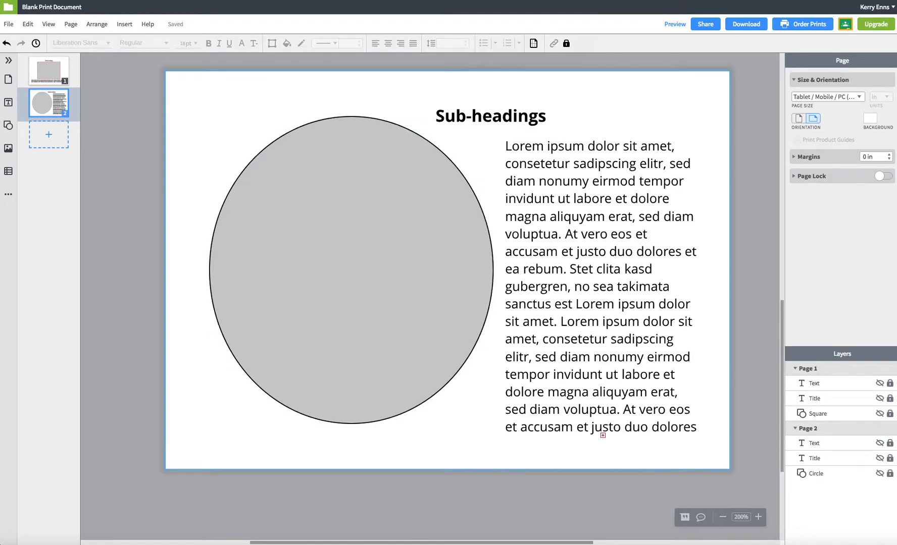
- Create a page template titled "Option 2" from page 2, and add a blank third page
{"action": "left_click", "coordinate": [71, 23]}
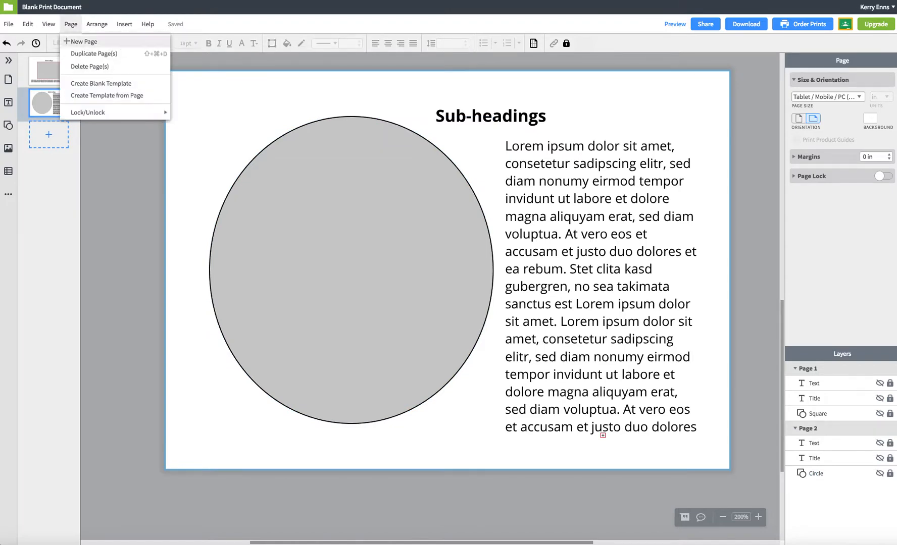
{"action": "left_click", "coordinate": [106, 95]}
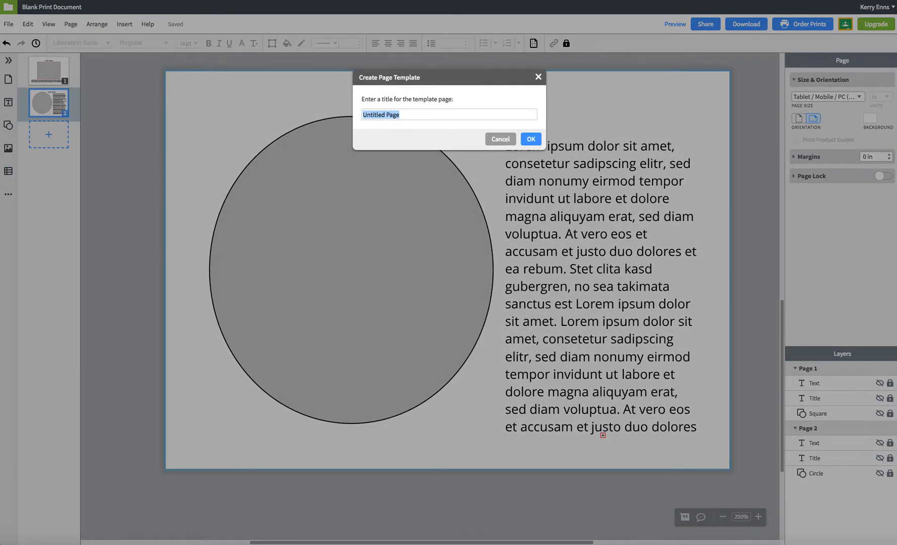
{"action": "type", "text": "Option 2"}
{"action": "key", "text": "Return"}
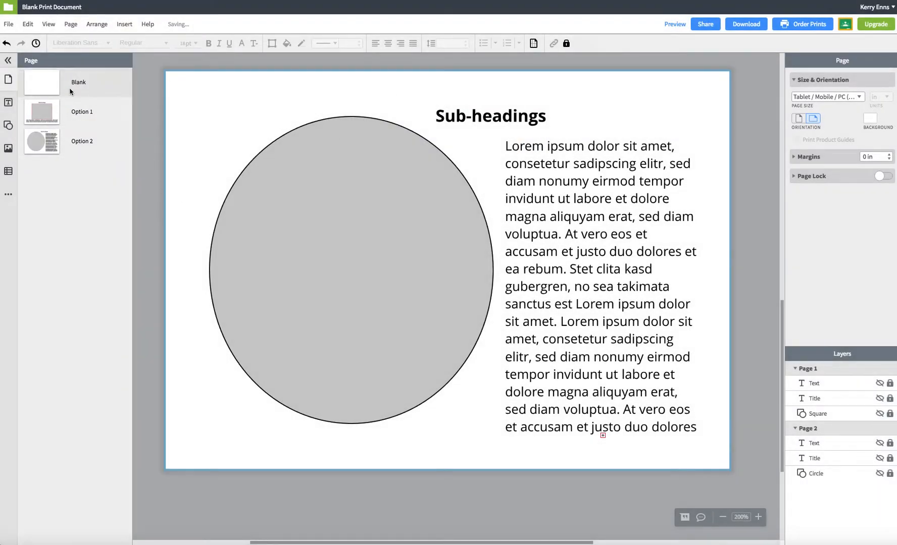
{"action": "left_click", "coordinate": [44, 81]}
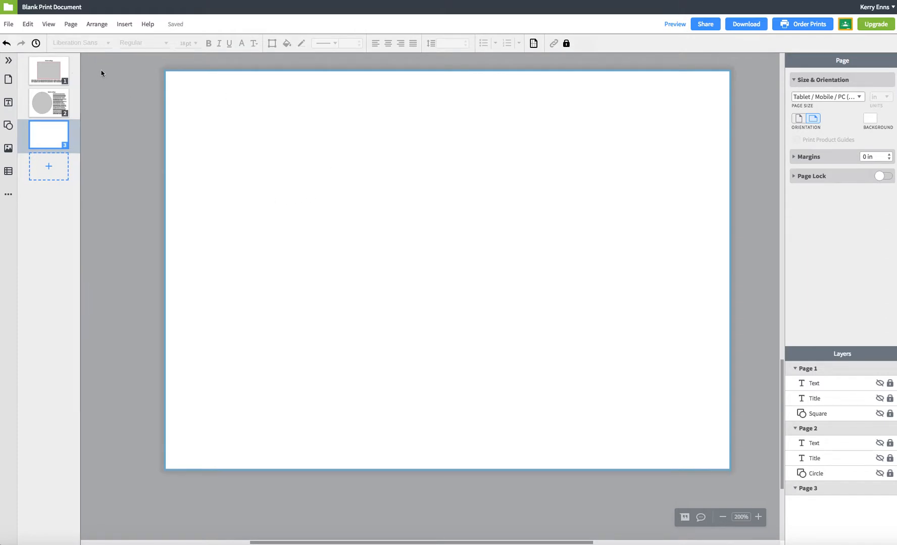
- Add a square to page 3, align it to the page's top left corner and enlarge it to full page height and about three quarters of the width
{"action": "left_click", "coordinate": [9, 125]}
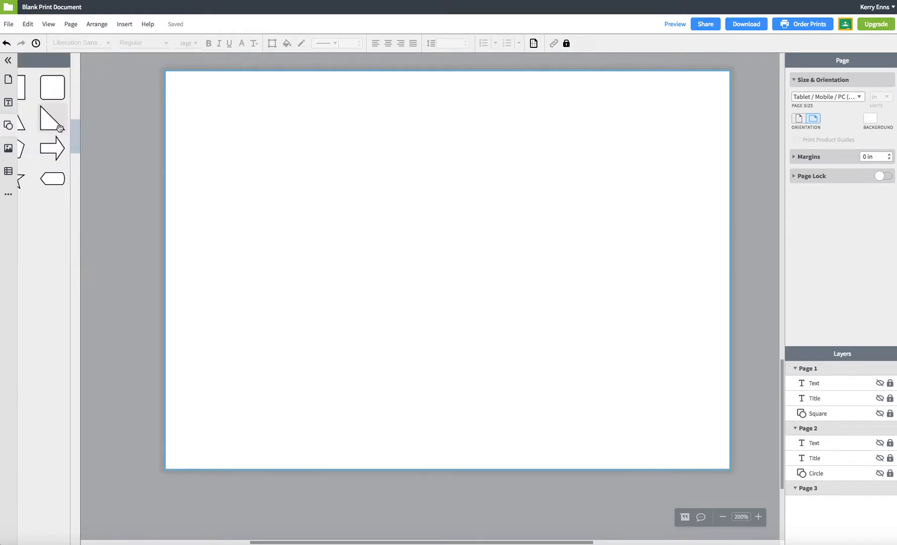
{"action": "left_click", "coordinate": [72, 84]}
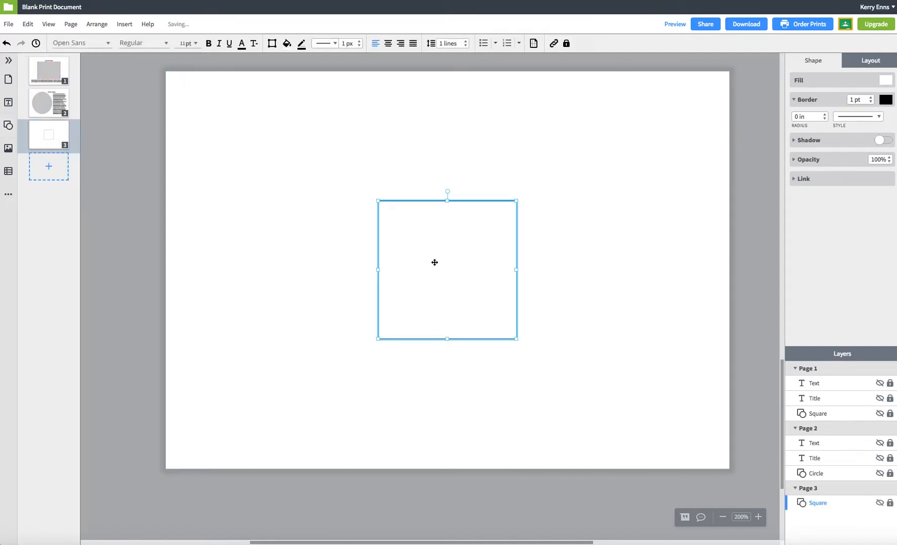
{"action": "left_click_drag", "start_coordinate": [435, 260], "coordinate": [222, 129]}
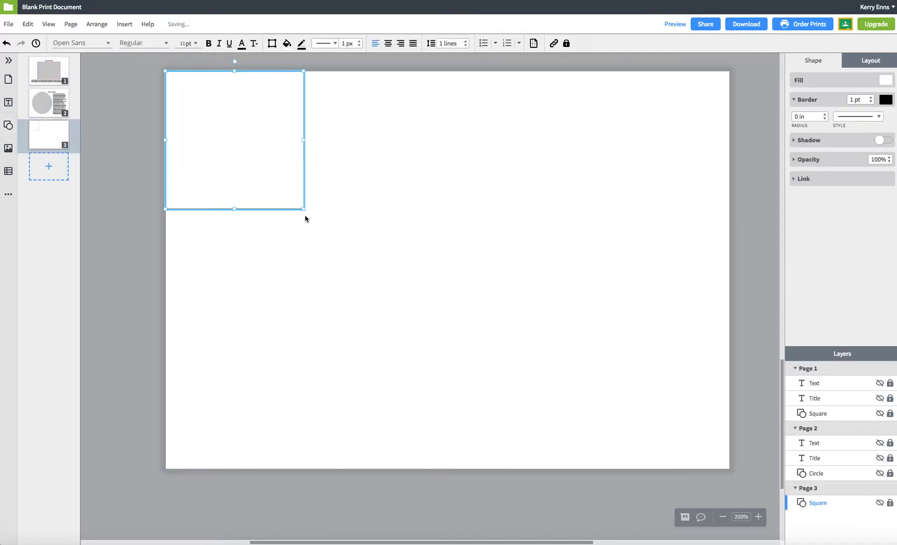
{"action": "left_click_drag", "start_coordinate": [303, 209], "coordinate": [594, 470]}
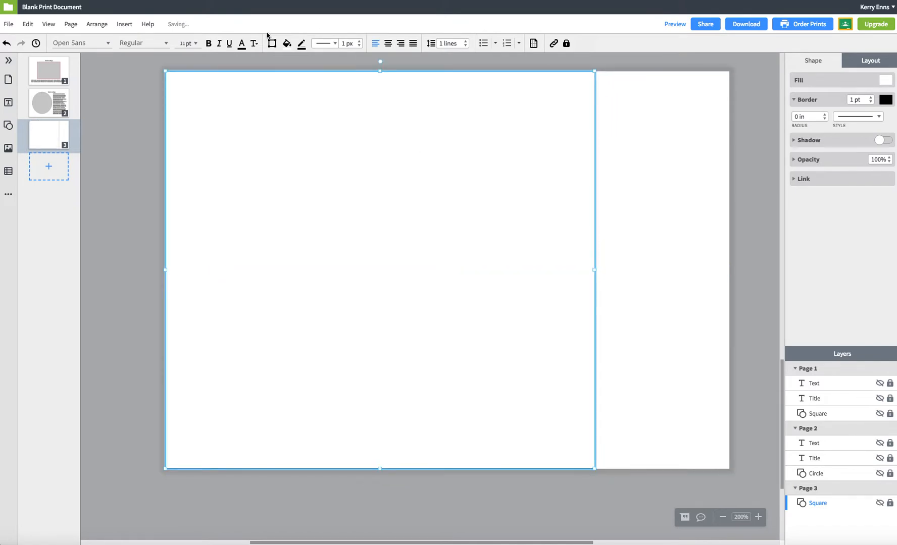
- Fill the large square on page 3 with solid light grey
{"action": "left_click", "coordinate": [286, 44]}
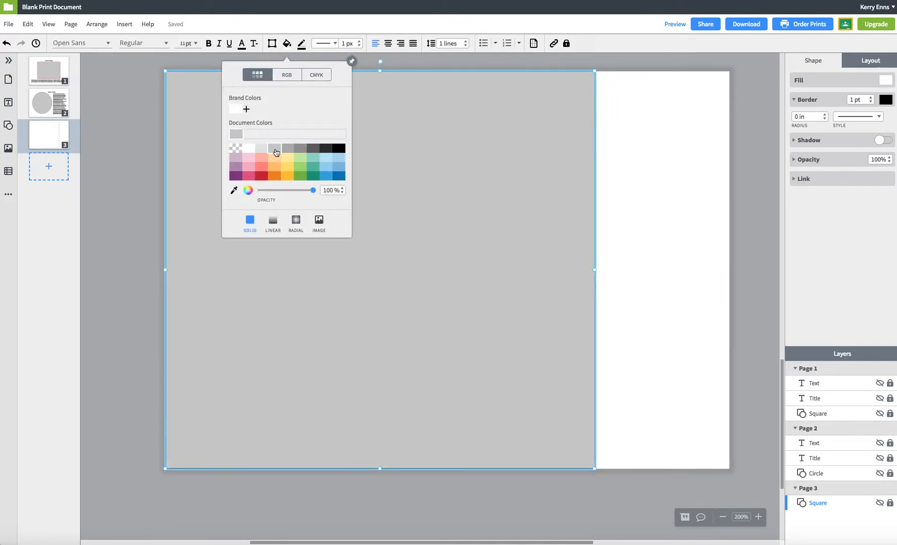
{"action": "left_click", "coordinate": [271, 150]}
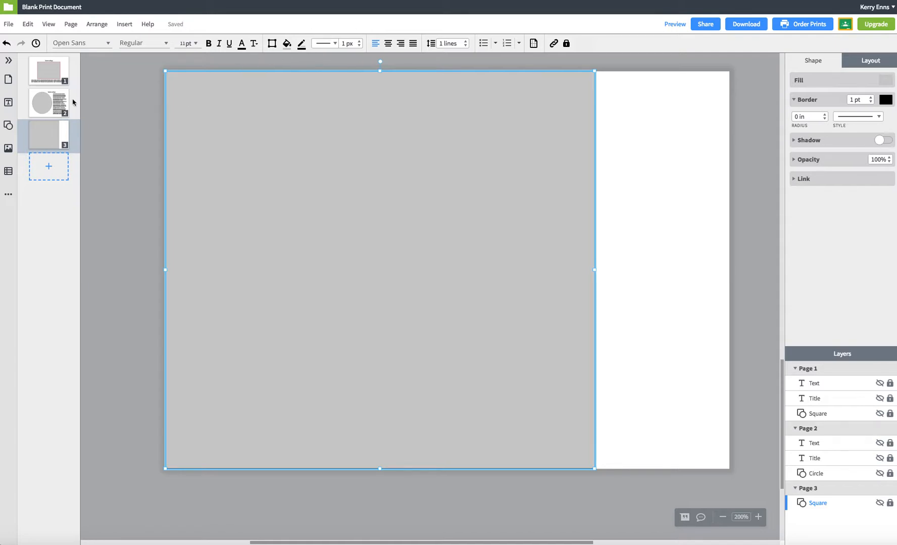
- Insert a sub-heading on page 3 and centre it horizontally on the grey square near its upper edge
{"action": "left_click", "coordinate": [8, 102]}
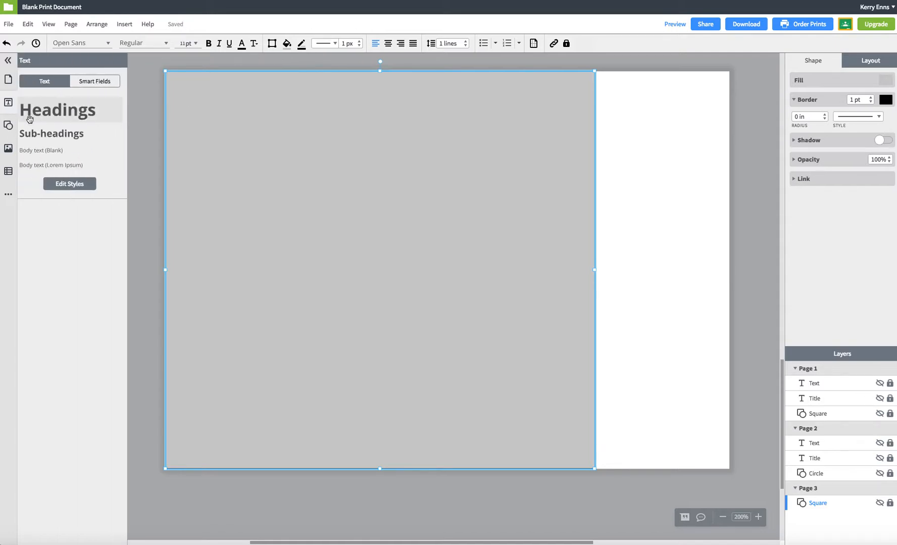
{"action": "left_click", "coordinate": [50, 133]}
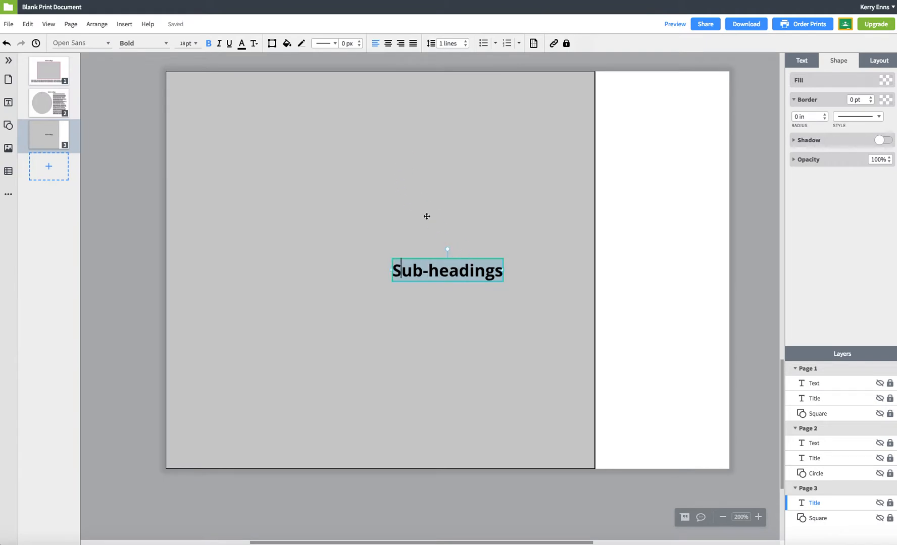
{"action": "left_click", "coordinate": [459, 283]}
{"action": "left_click", "coordinate": [457, 275]}
{"action": "left_click_drag", "start_coordinate": [456, 275], "coordinate": [379, 113]}
- Change the text colour of the page 3 sub-heading to white
{"action": "double_click", "coordinate": [379, 106]}
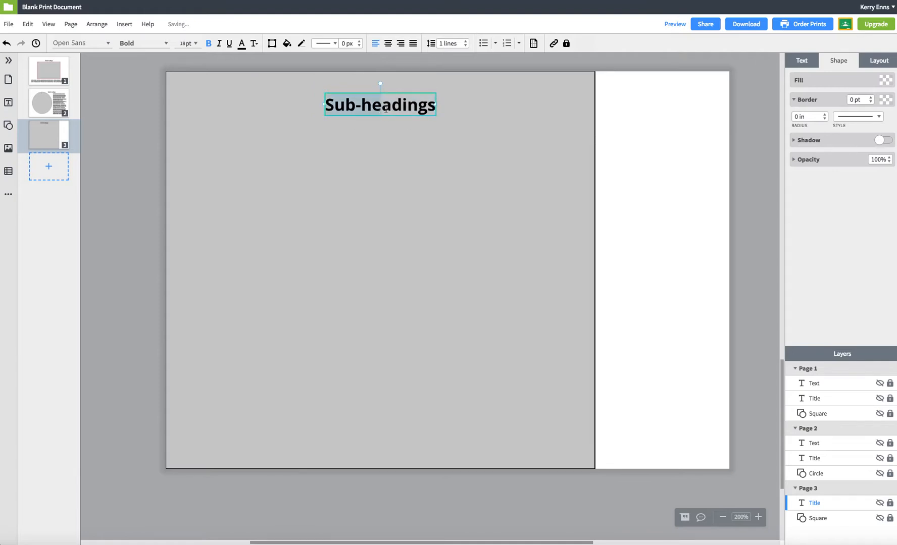
{"action": "double_click", "coordinate": [386, 108]}
{"action": "triple_click", "coordinate": [401, 105]}
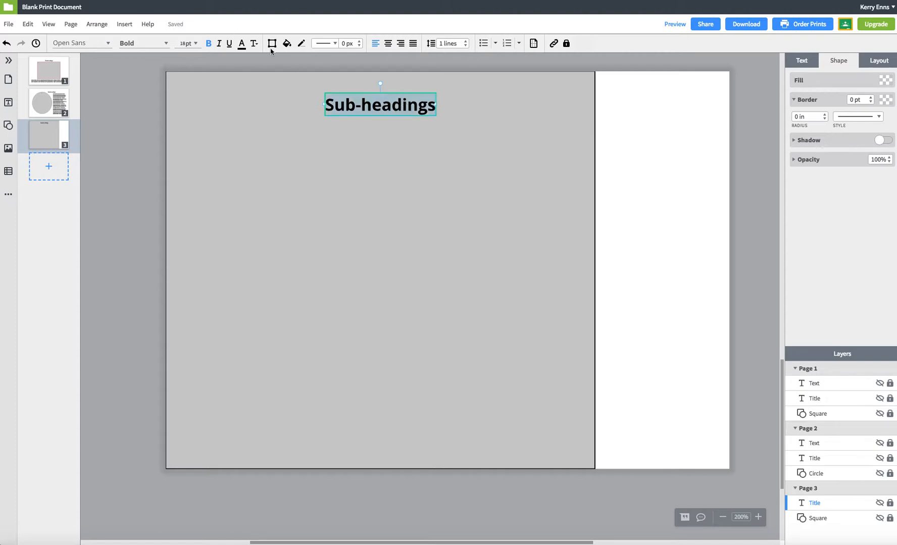
{"action": "left_click", "coordinate": [241, 43]}
{"action": "left_click", "coordinate": [204, 123]}
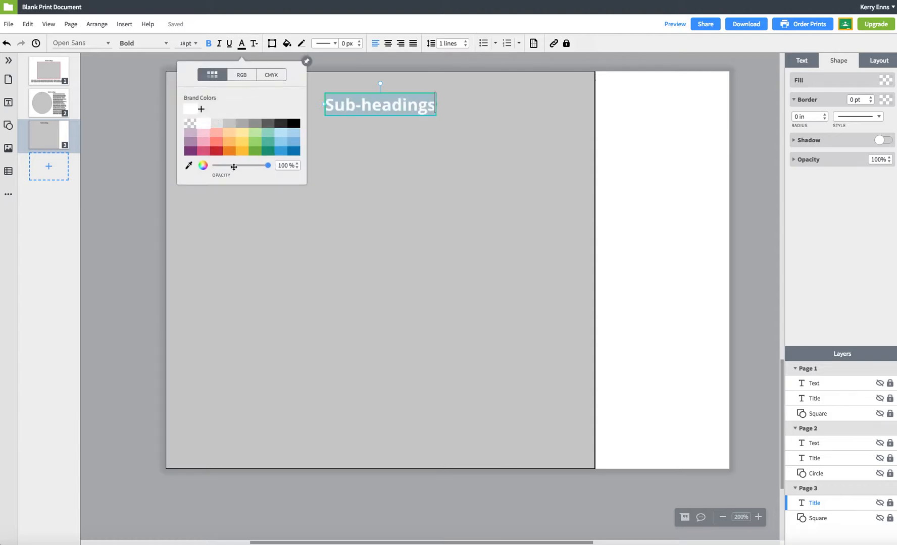
- Insert a lorem ipsum body text box in the white strip beside the square, narrowed to fit and extended to near the page's bottom edge
{"action": "left_click", "coordinate": [8, 102]}
{"action": "left_click", "coordinate": [53, 166]}
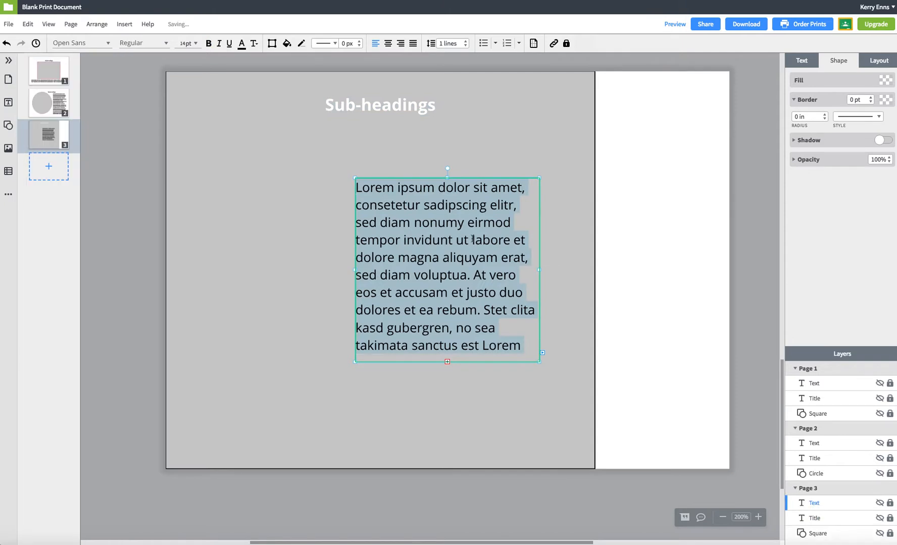
{"action": "left_click", "coordinate": [558, 201]}
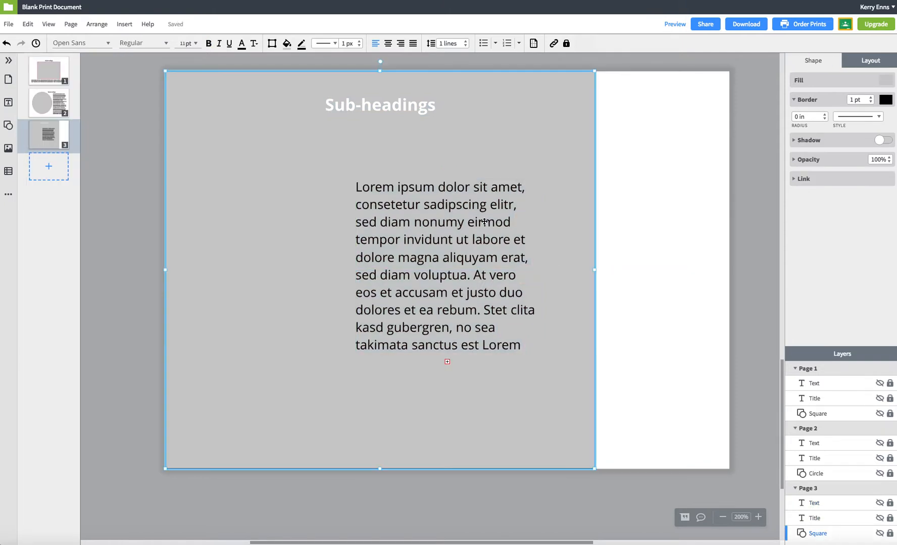
{"action": "left_click", "coordinate": [442, 229]}
{"action": "left_click_drag", "start_coordinate": [442, 229], "coordinate": [690, 135]}
{"action": "scroll", "coordinate": [665, 257], "scroll_direction": "right", "scroll_amount": 3}
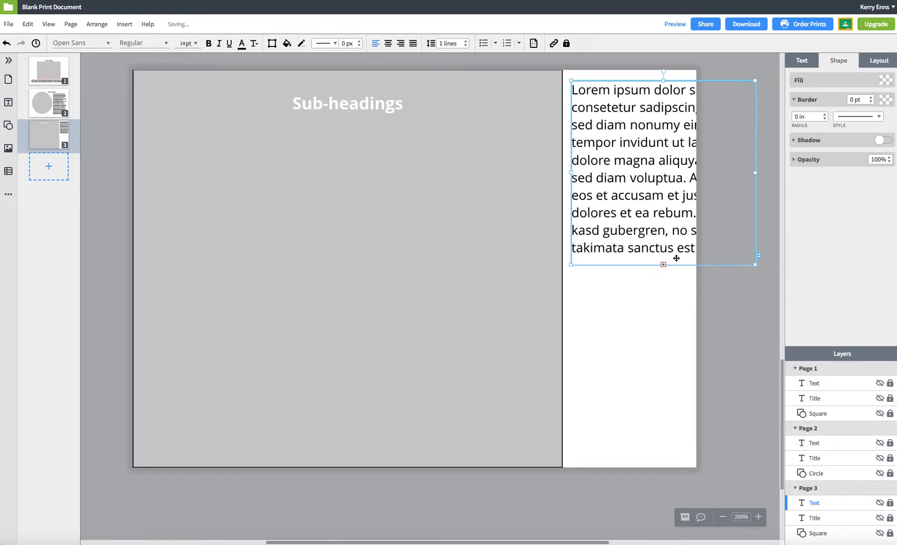
{"action": "left_click_drag", "start_coordinate": [732, 267], "coordinate": [657, 448]}
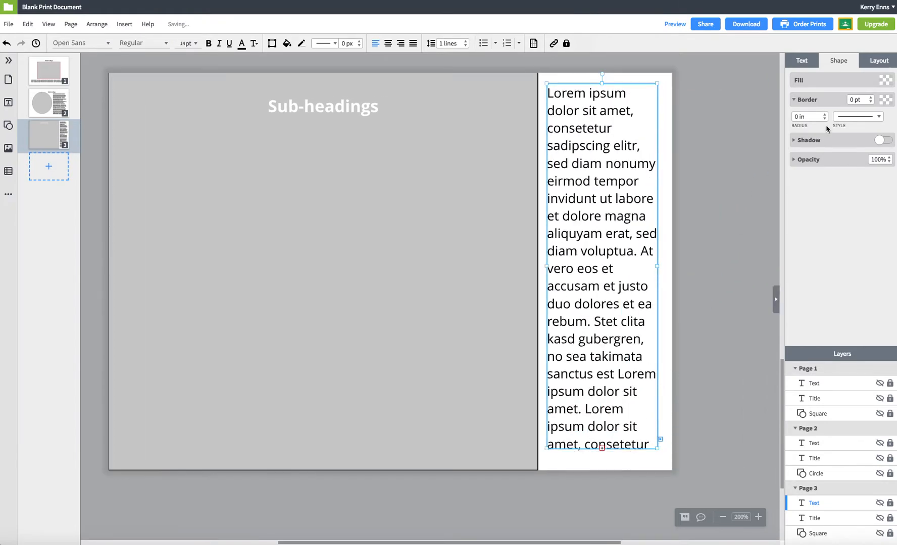
- Try justified alignment on the page 3 body text and return it to left alignment
{"action": "left_click", "coordinate": [805, 63]}
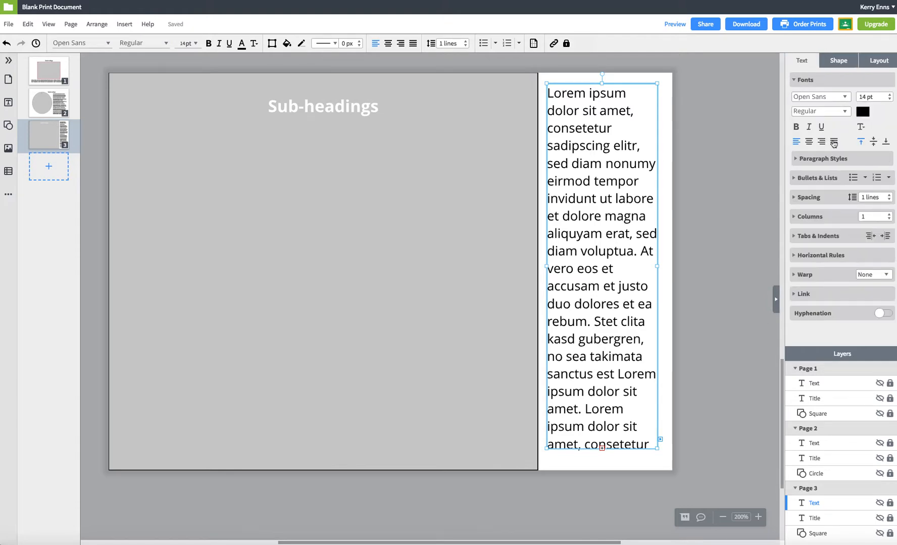
{"action": "left_click", "coordinate": [834, 142]}
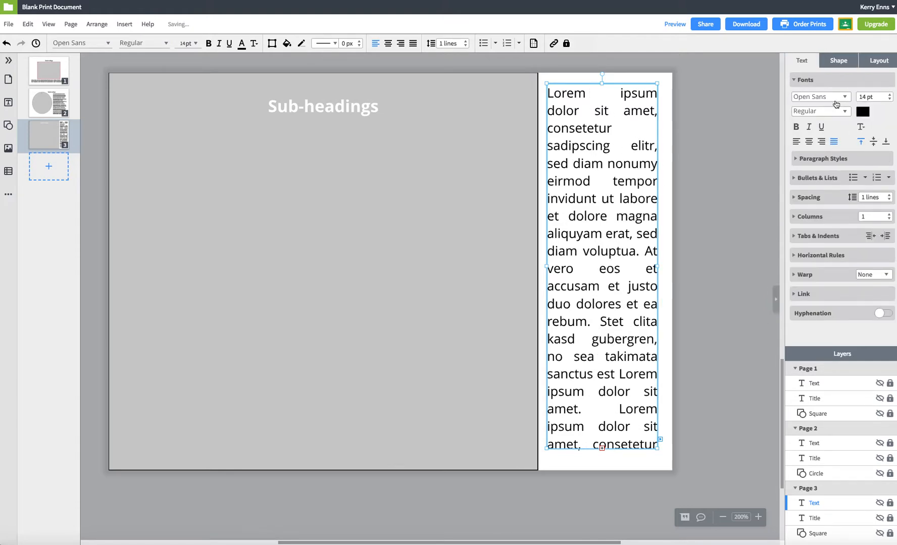
{"action": "left_click", "coordinate": [797, 142]}
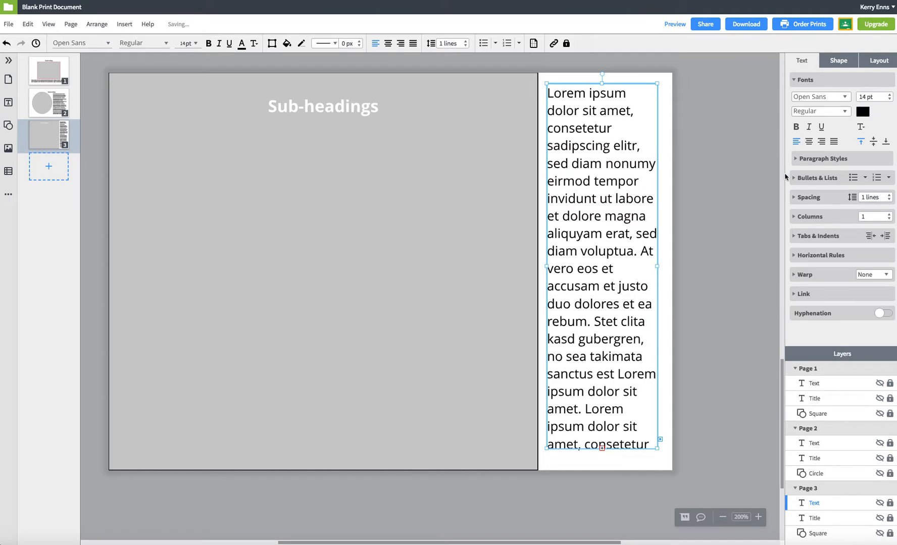
- Set the border of the grey square on page 3 to 0 pt
{"action": "left_click", "coordinate": [673, 261]}
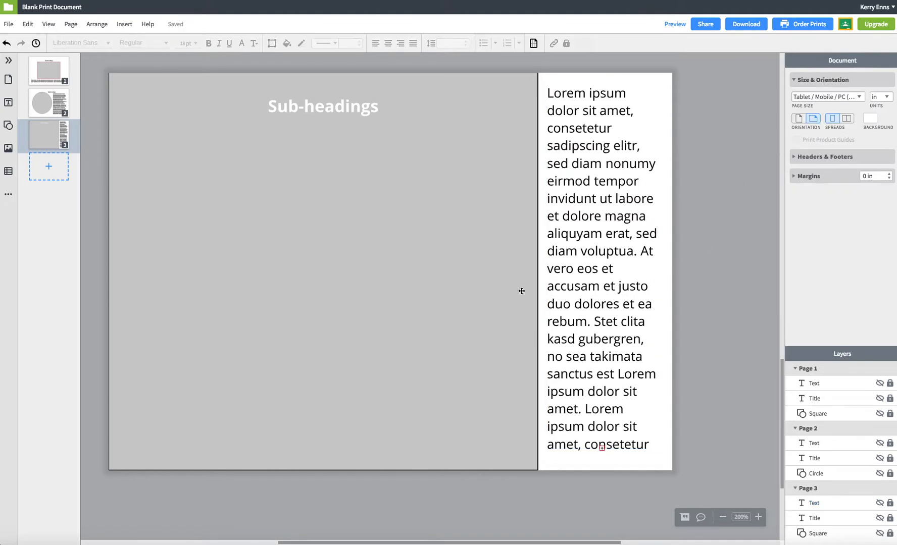
{"action": "left_click", "coordinate": [469, 293]}
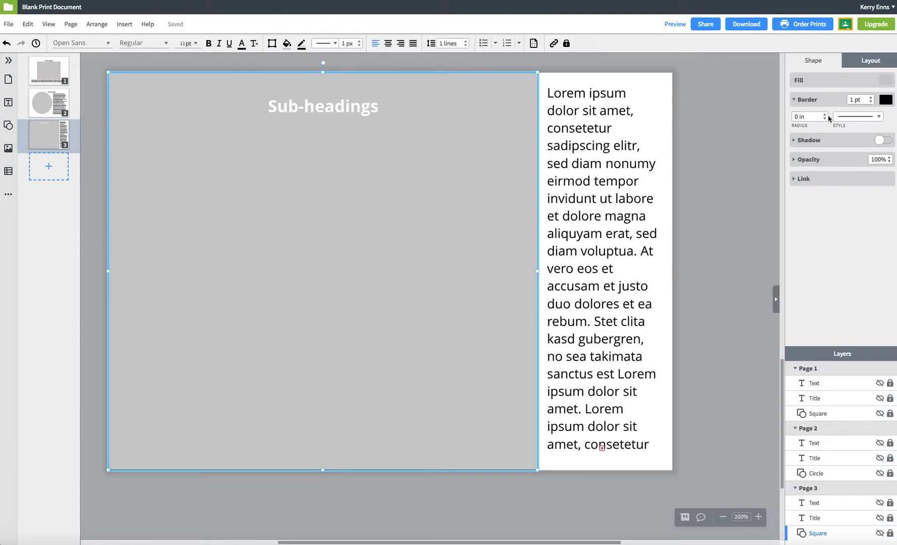
{"action": "left_click", "coordinate": [870, 101]}
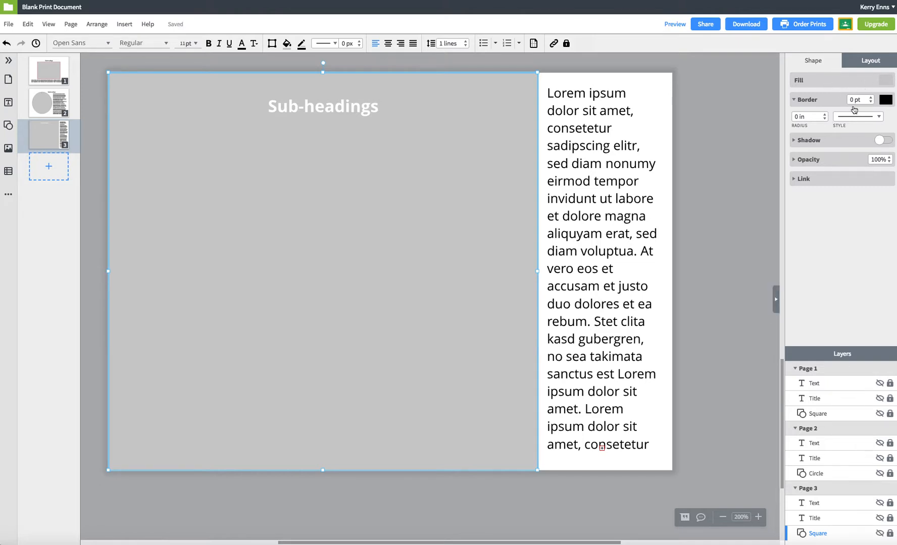
{"action": "left_click", "coordinate": [707, 209]}
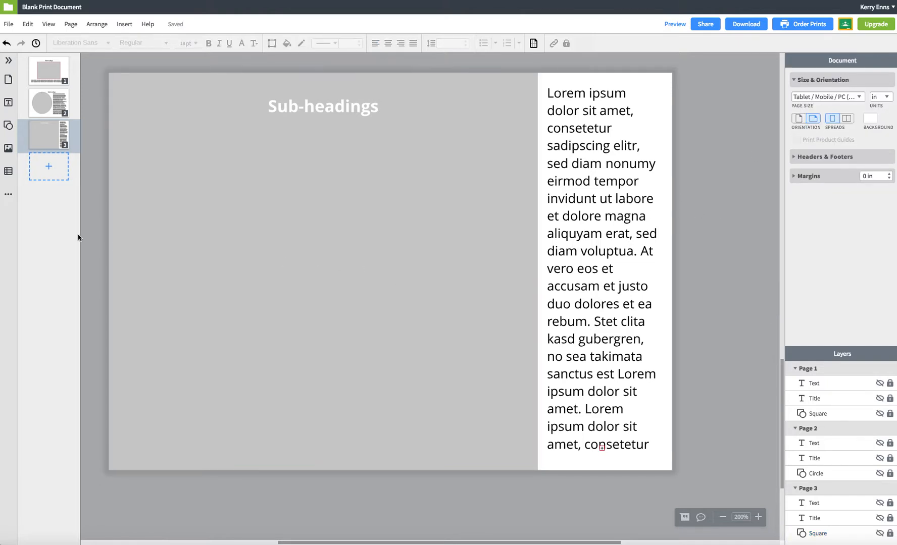
{"action": "left_click", "coordinate": [71, 25]}
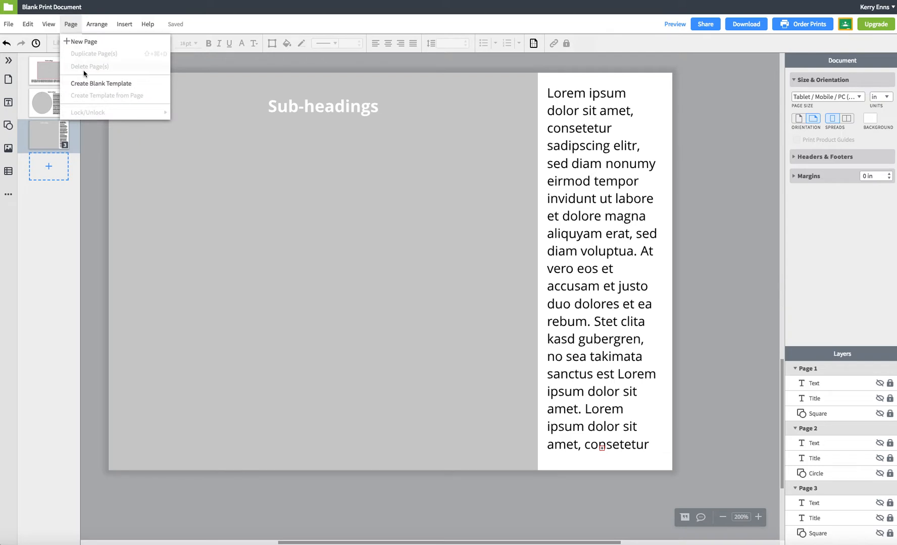
{"action": "left_click", "coordinate": [115, 192]}
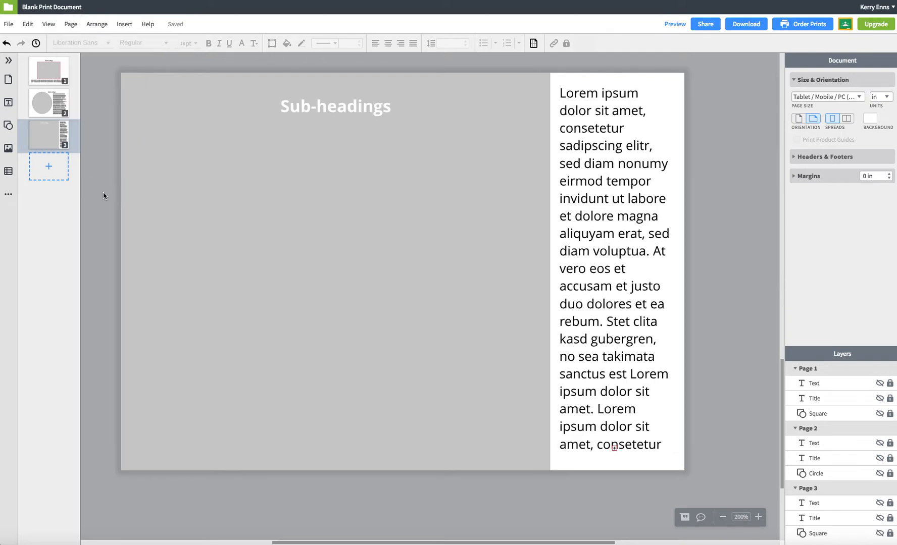
{"action": "left_click", "coordinate": [72, 25]}
{"action": "left_click", "coordinate": [68, 153]}
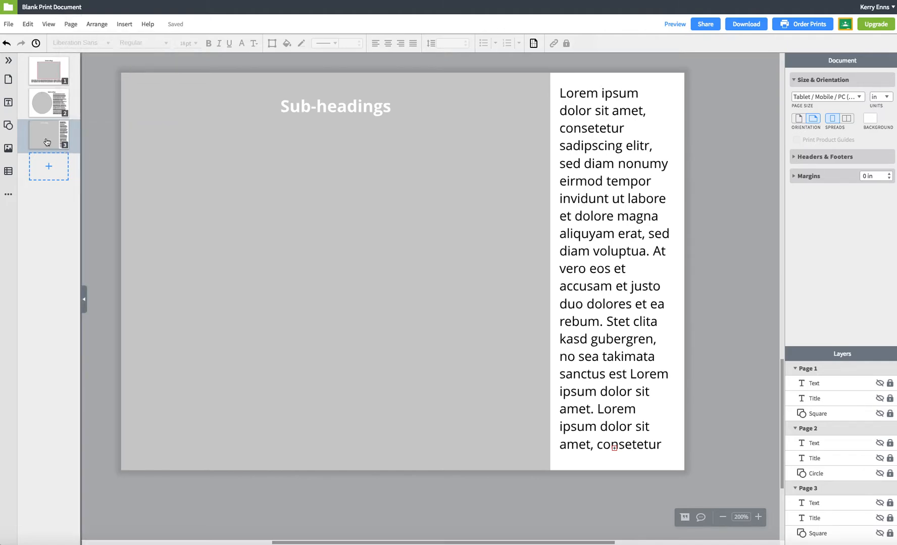
- Create a page template titled "Option 3" from page 3
{"action": "left_click", "coordinate": [47, 142]}
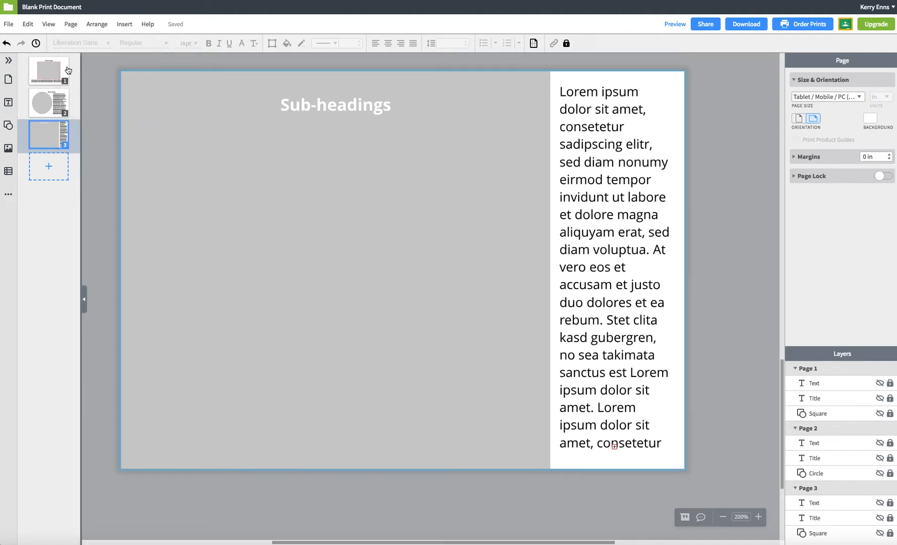
{"action": "left_click", "coordinate": [71, 24]}
{"action": "left_click", "coordinate": [96, 96]}
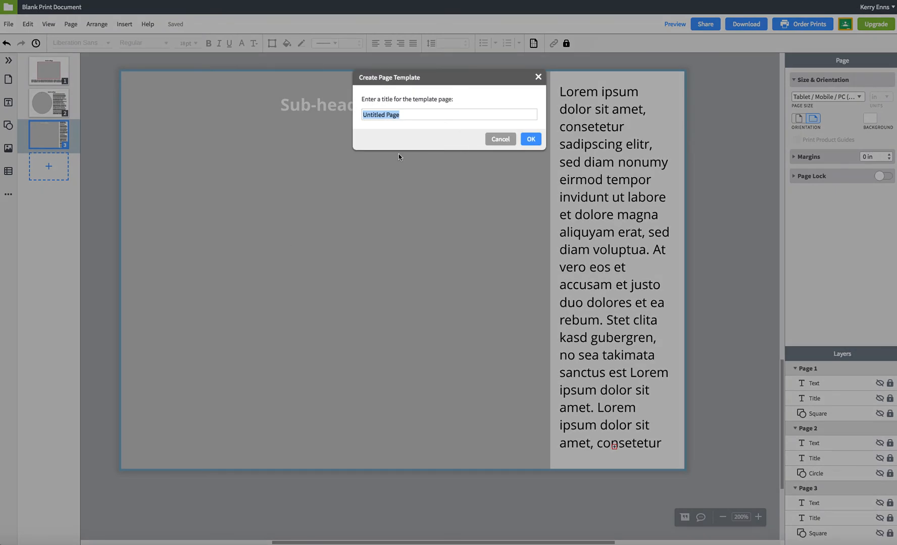
{"action": "type", "text": "Option 3"}
{"action": "key", "text": "Return"}
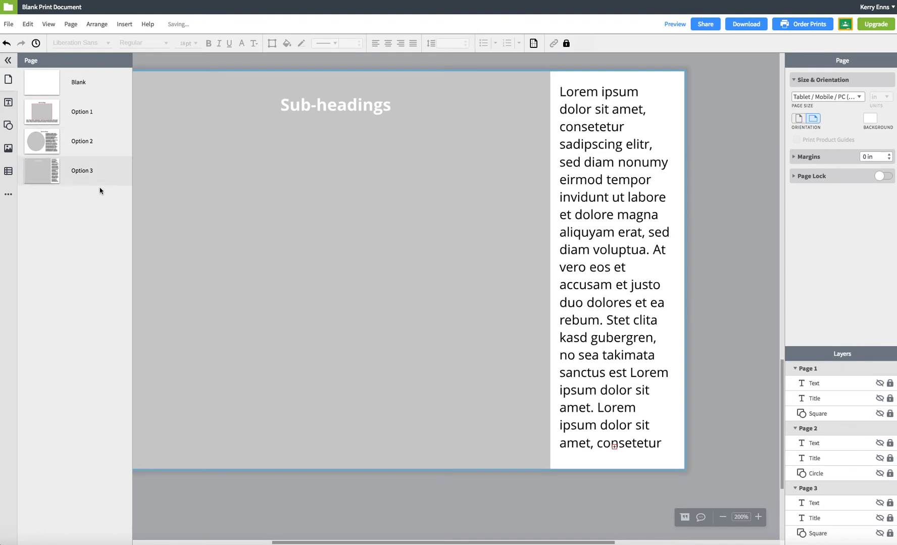
- Add a fourth page based on the "Option 3" template
{"action": "left_click", "coordinate": [45, 176]}
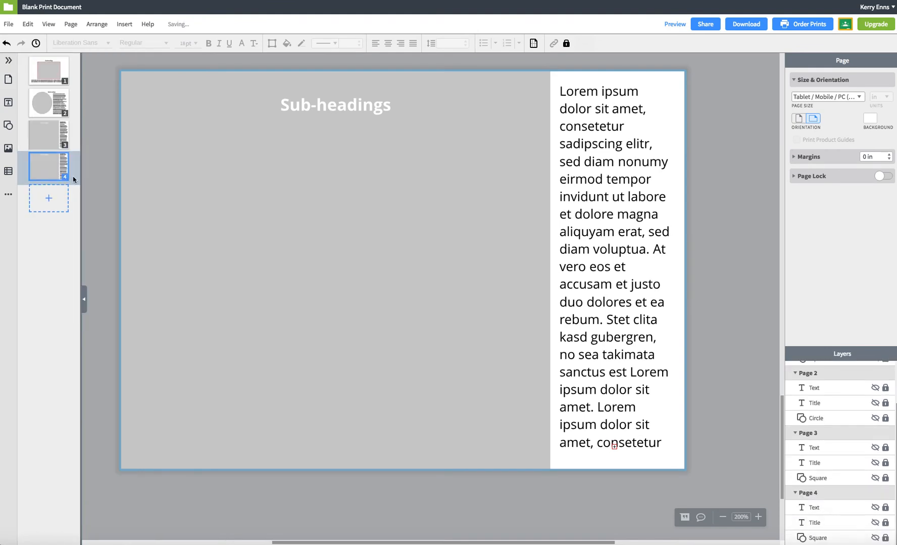
{"action": "left_click", "coordinate": [96, 152]}
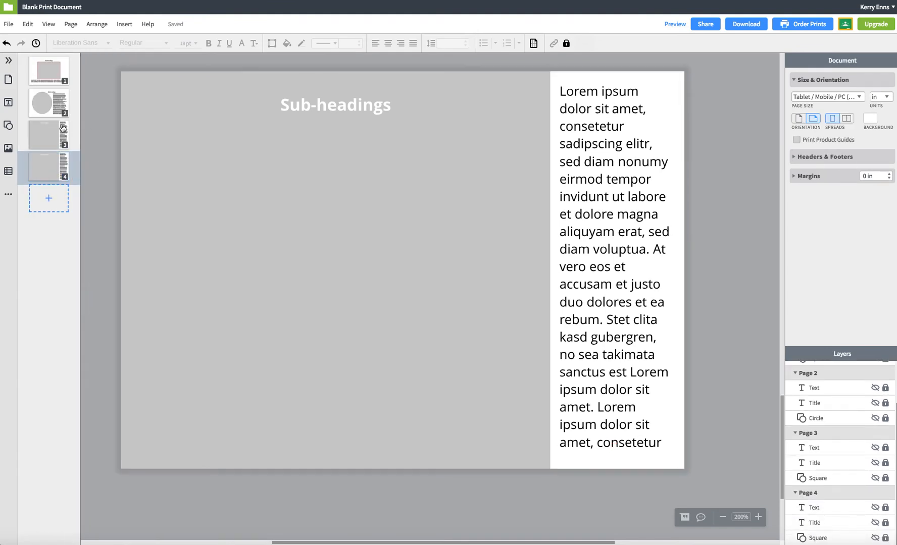
- Add a blank page after page 1 and delete all the other pages from the document
{"action": "left_click", "coordinate": [46, 76]}
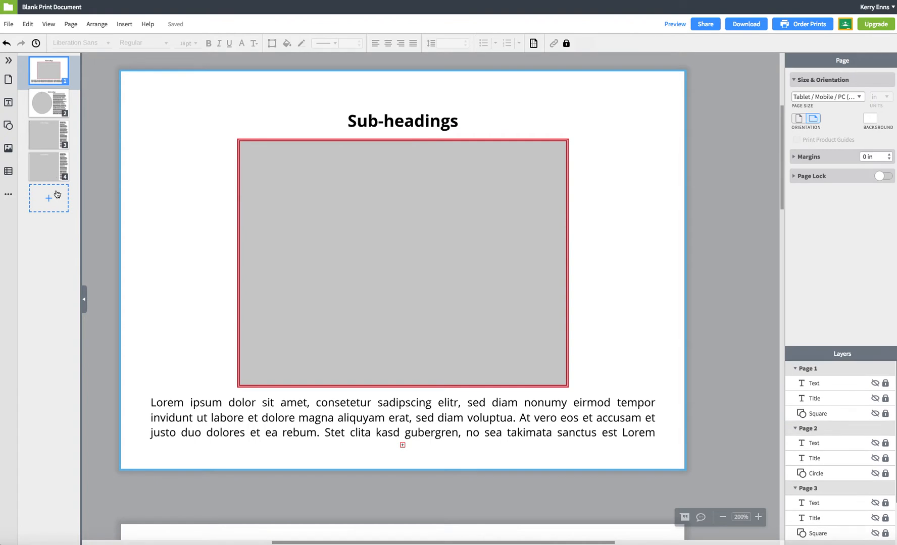
{"action": "left_click", "coordinate": [50, 200]}
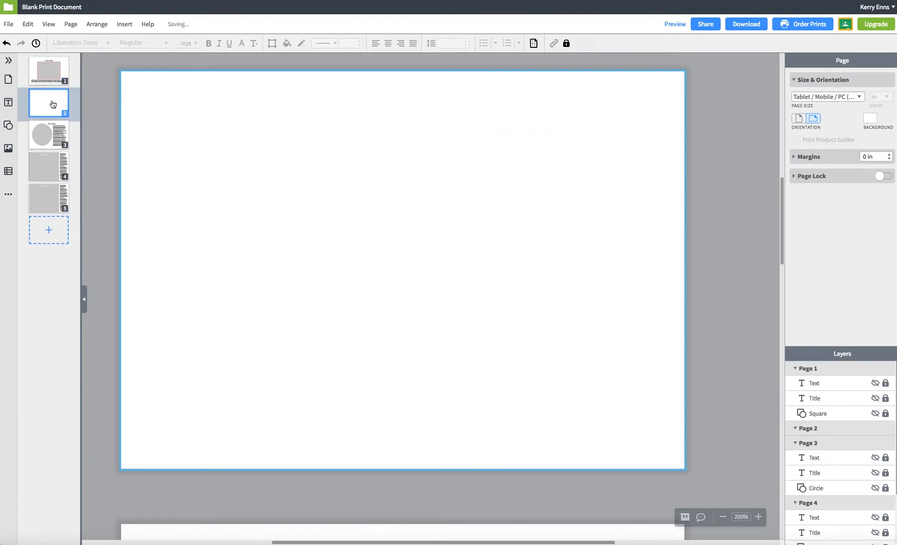
{"action": "left_click", "coordinate": [52, 76]}
{"action": "key", "text": "Delete"}
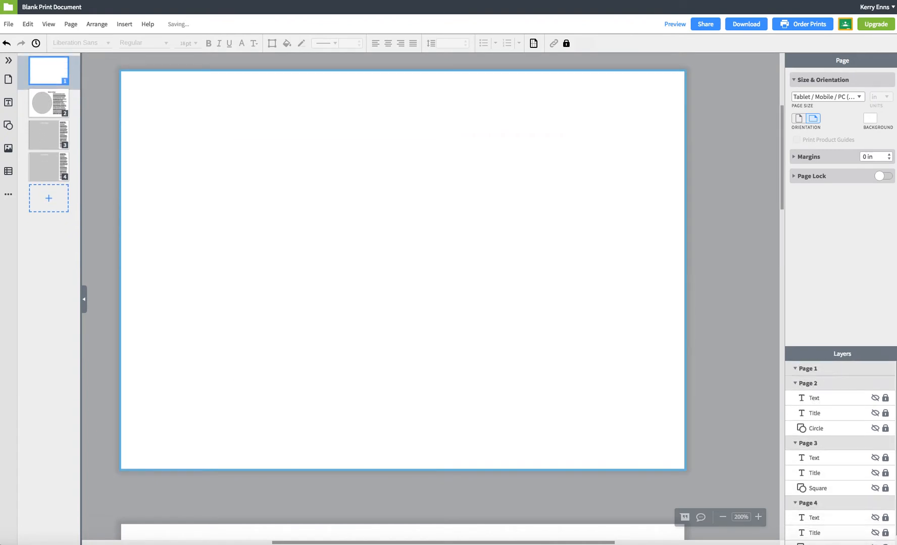
{"action": "key", "text": "Delete"}
{"action": "key", "text": "Delete"}
{"action": "key", "text": "Delete"}
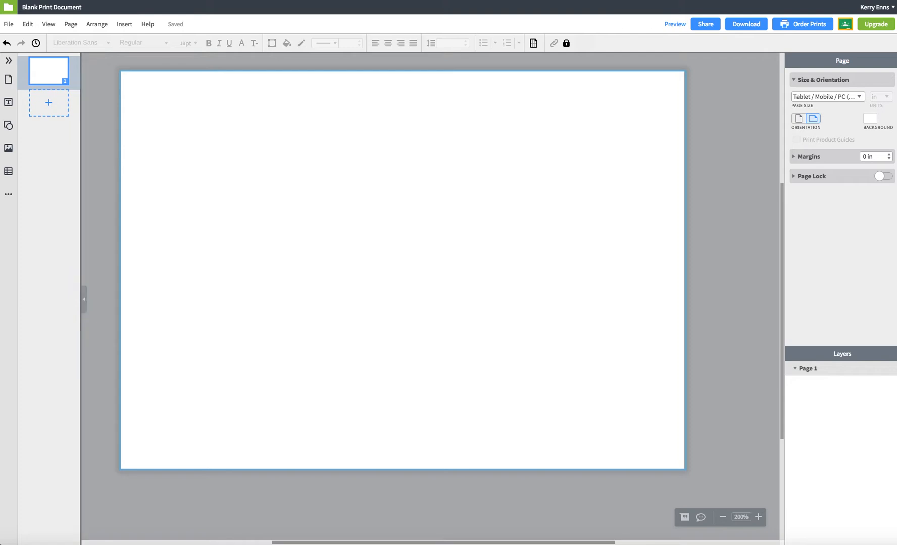
- Insert a heading on the blank page and move it up, centred horizontally, to the upper part of the page
{"action": "left_click", "coordinate": [8, 103]}
{"action": "left_click", "coordinate": [63, 111]}
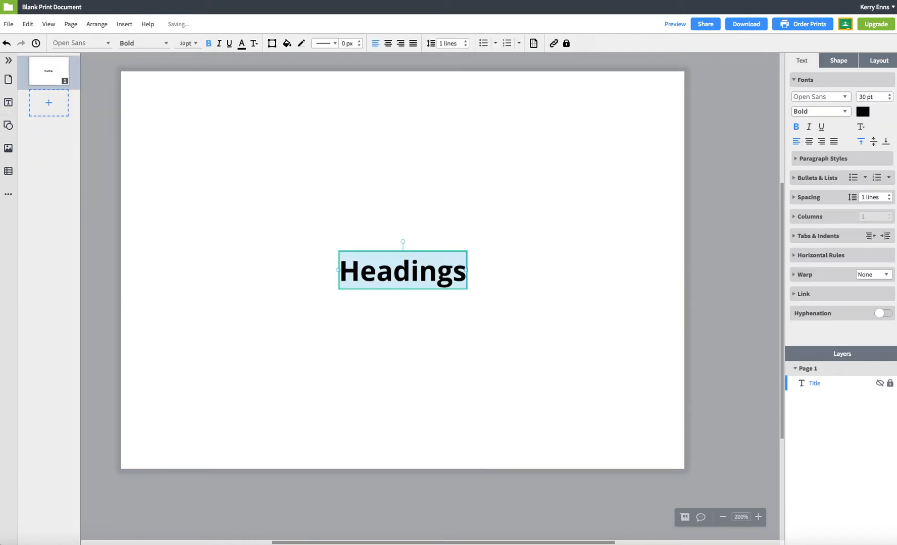
{"action": "left_click", "coordinate": [295, 268]}
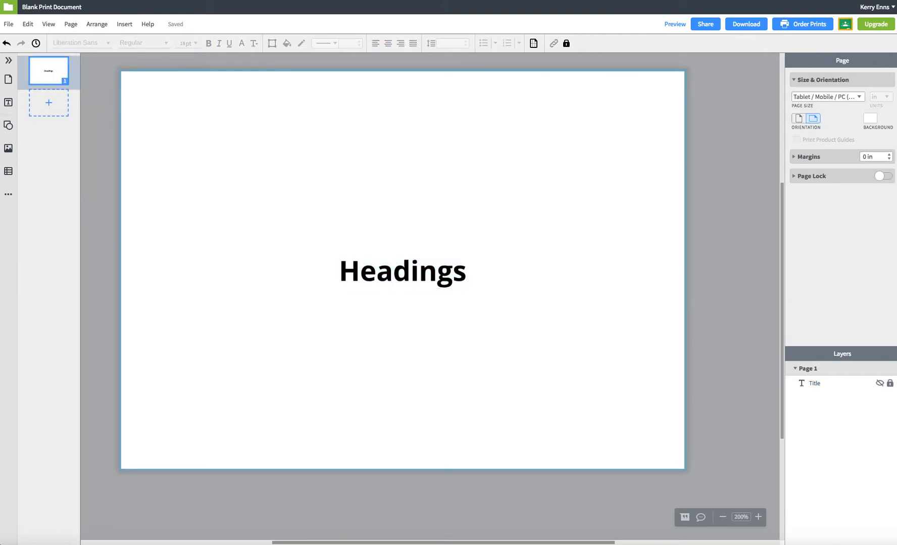
{"action": "left_click_drag", "start_coordinate": [403, 271], "coordinate": [402, 145]}
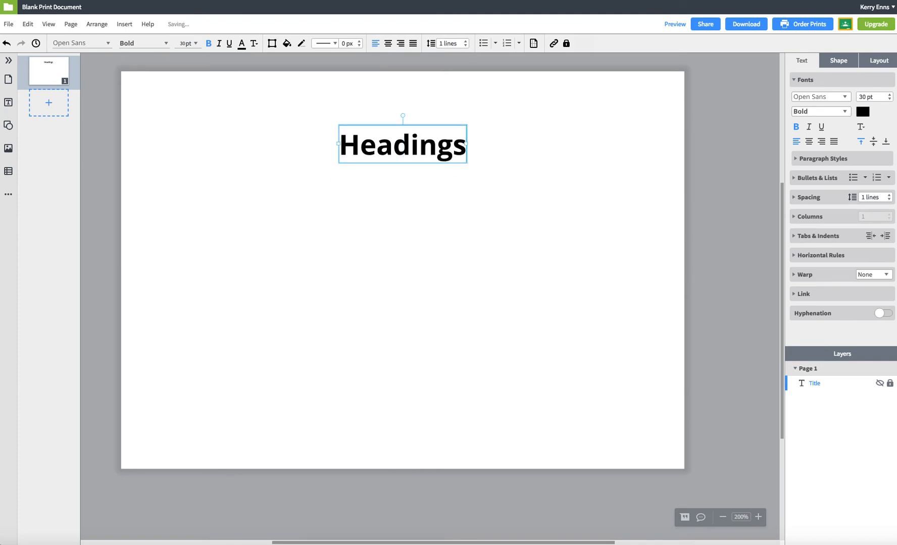
{"action": "left_click", "coordinate": [411, 144]}
{"action": "left_click", "coordinate": [295, 222]}
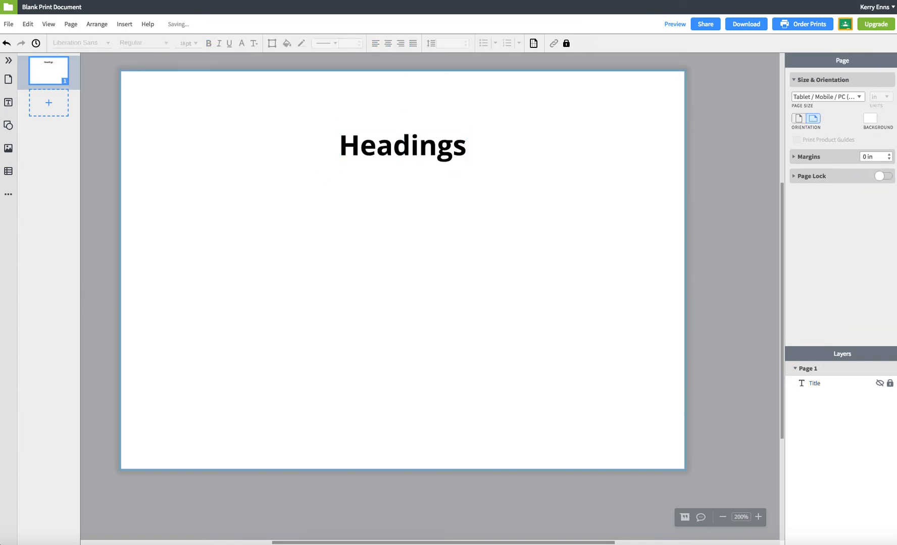
- Insert a sub-heading on the title page and move it down, centred horizontally, to the lower part of the page
{"action": "left_click", "coordinate": [8, 103]}
{"action": "left_click", "coordinate": [50, 133]}
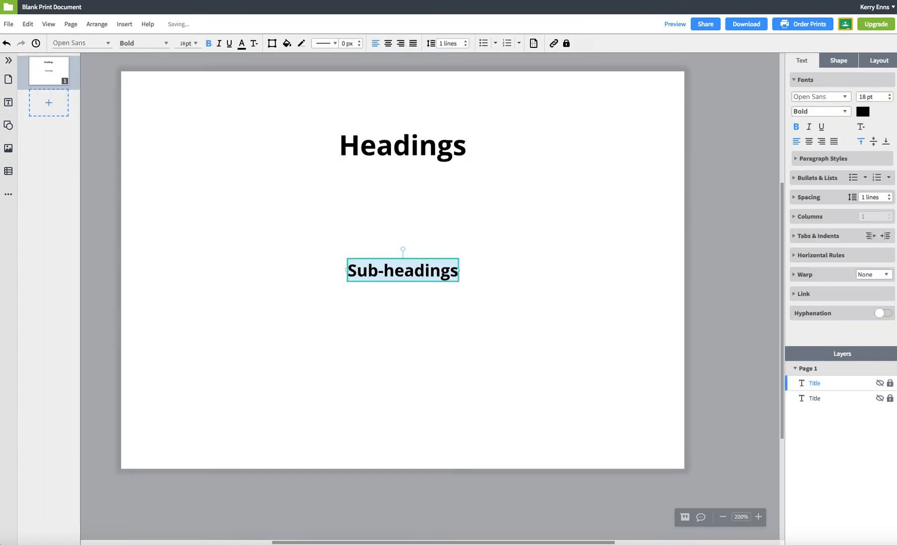
{"action": "left_click", "coordinate": [308, 227]}
{"action": "left_click_drag", "start_coordinate": [402, 271], "coordinate": [402, 402]}
- Insert a square between the heading and sub-heading and stretch it on both sides into a wide rectangle nearly spanning the page
{"action": "left_click", "coordinate": [8, 125]}
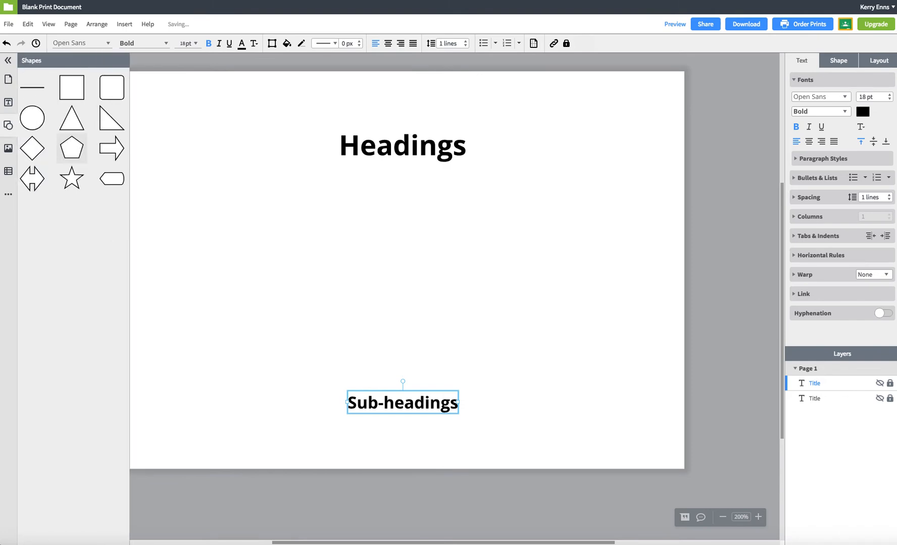
{"action": "left_click", "coordinate": [75, 87]}
{"action": "left_click", "coordinate": [298, 227]}
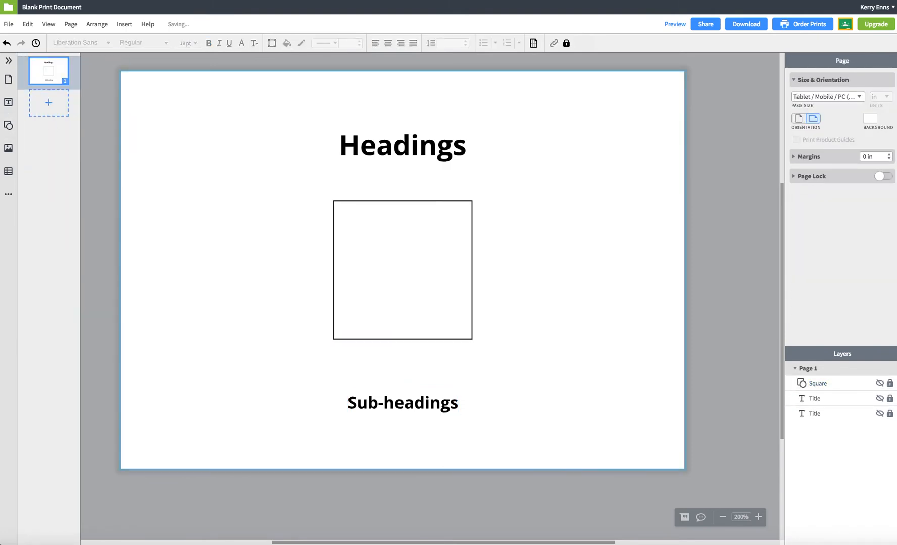
{"action": "left_click", "coordinate": [402, 270]}
{"action": "left_click_drag", "start_coordinate": [333, 269], "coordinate": [171, 270]}
{"action": "left_click_drag", "start_coordinate": [472, 270], "coordinate": [631, 270]}
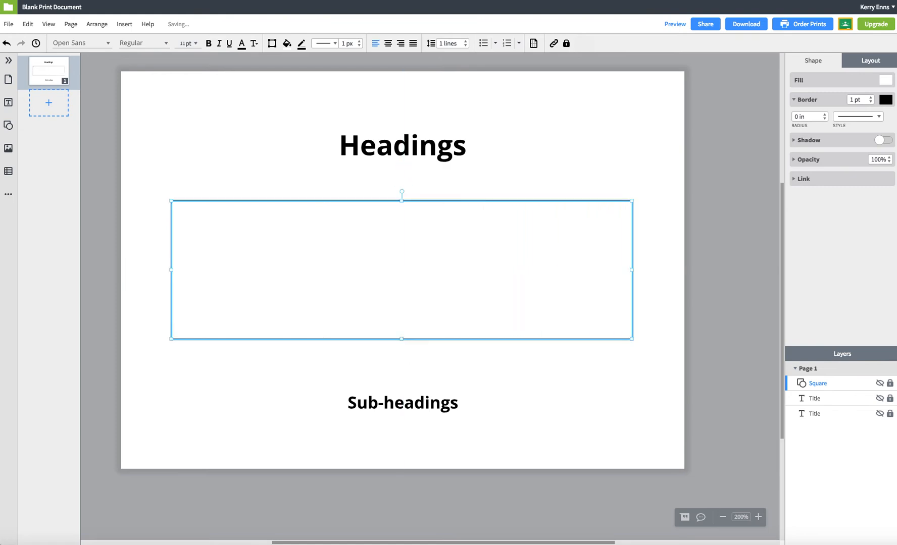
- Fill the wide rectangle on the title page with light grey and deselect it
{"action": "left_click", "coordinate": [287, 44]}
{"action": "left_click", "coordinate": [271, 148]}
{"action": "left_click", "coordinate": [352, 61]}
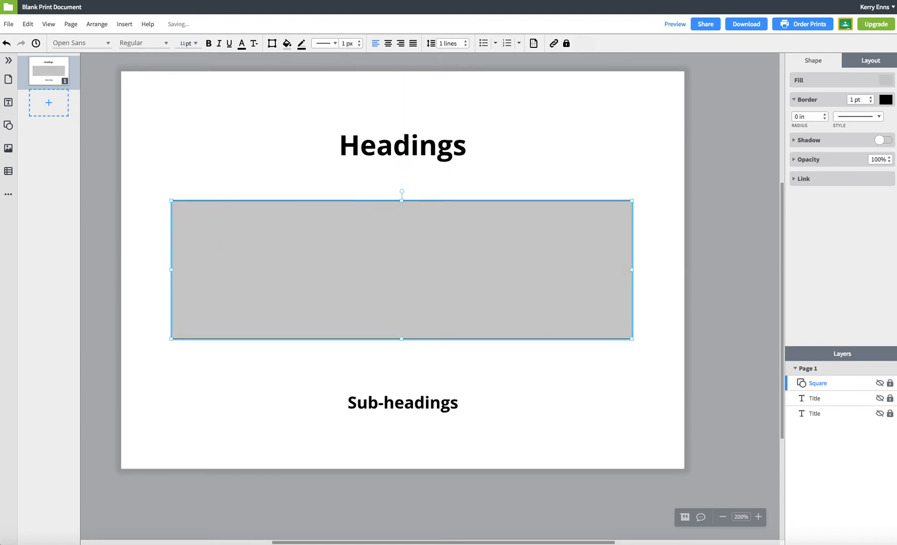
{"action": "key", "text": "Escape"}
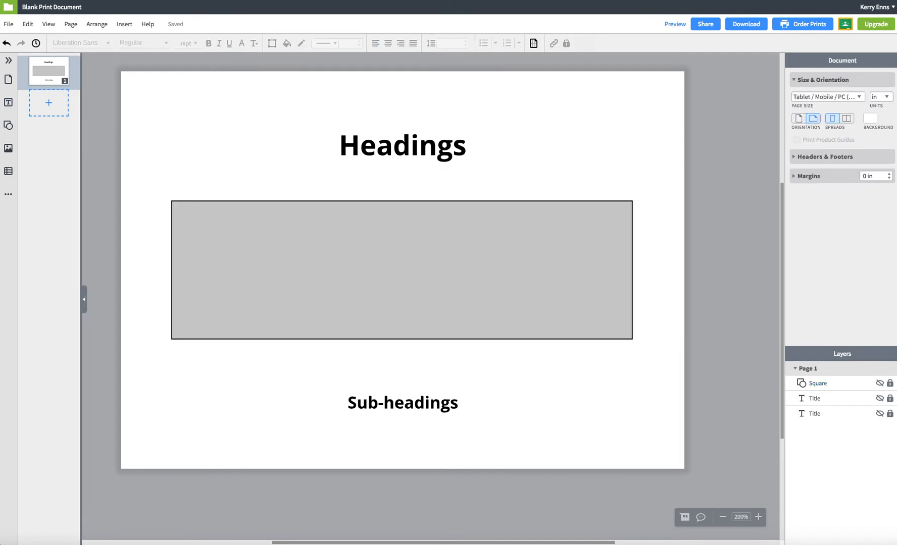
- Add a second page based on the "Option 3" template and a third page based on the "Option 2" template
{"action": "left_click", "coordinate": [49, 103]}
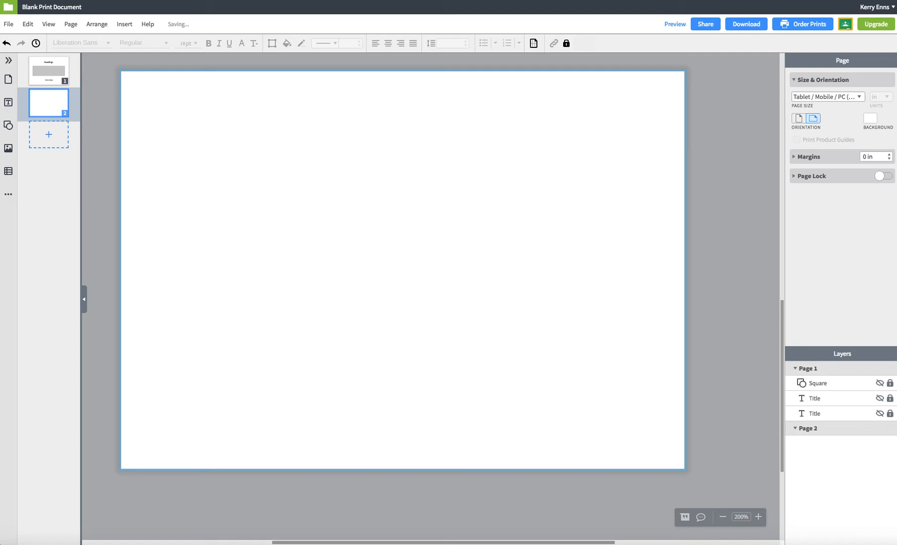
{"action": "key", "text": "Delete"}
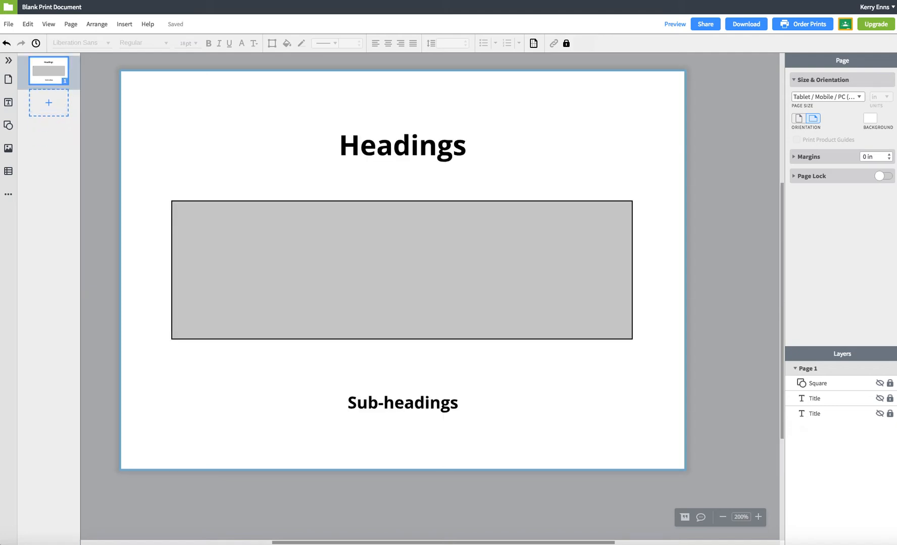
{"action": "left_click", "coordinate": [71, 23]}
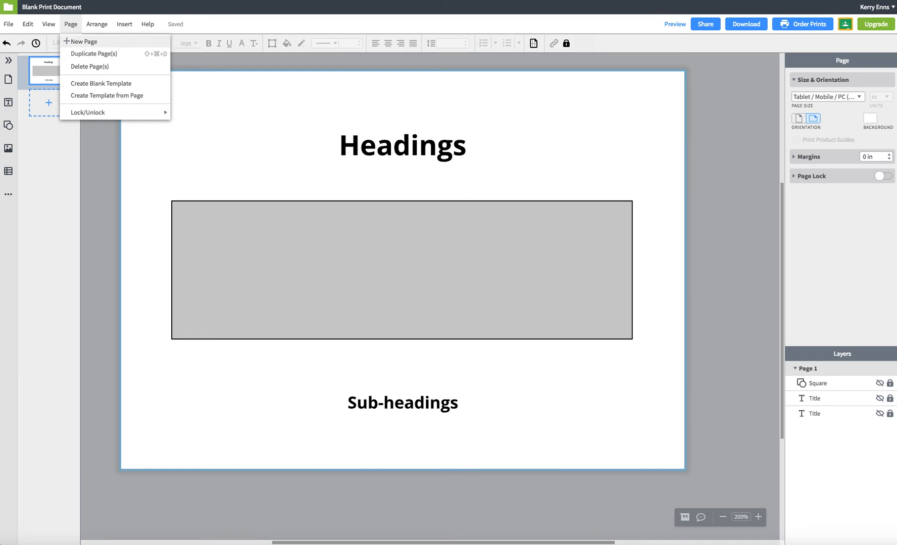
{"action": "left_click", "coordinate": [83, 42]}
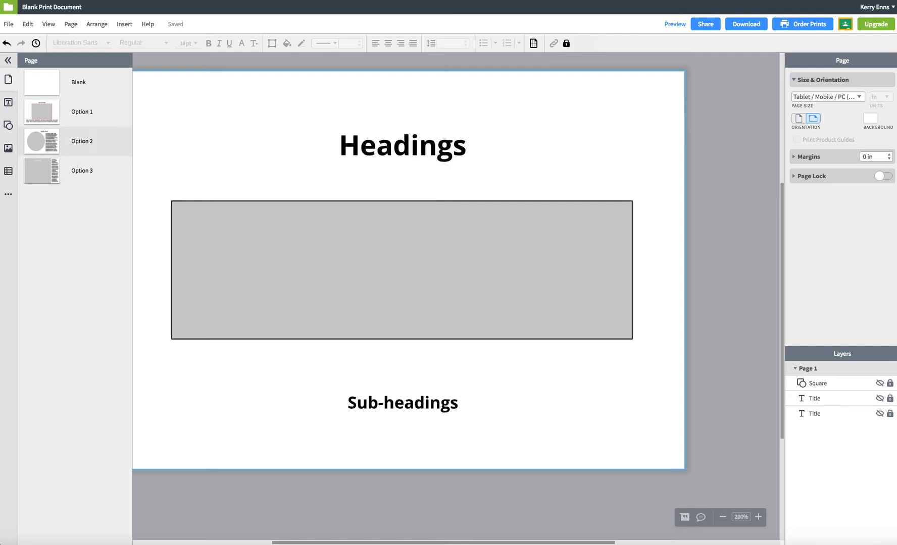
{"action": "left_click", "coordinate": [75, 170]}
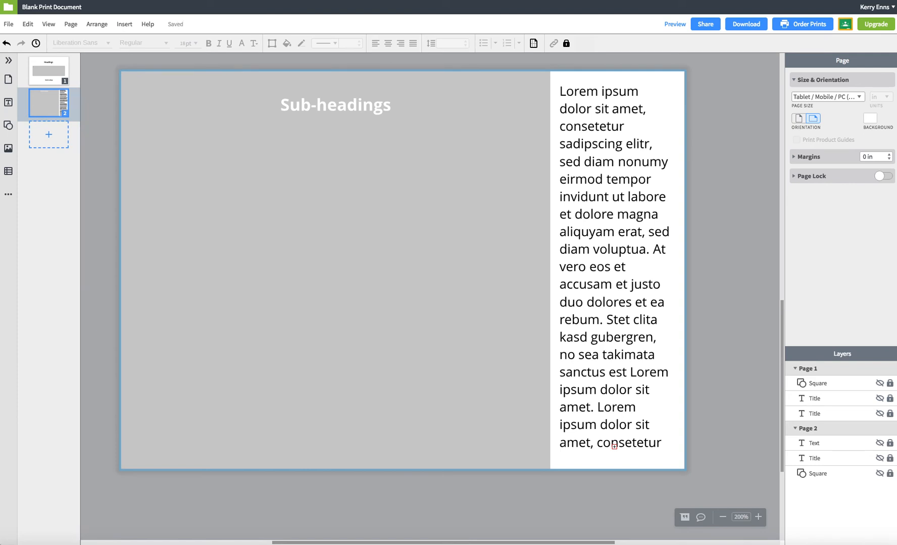
{"action": "left_click", "coordinate": [70, 24]}
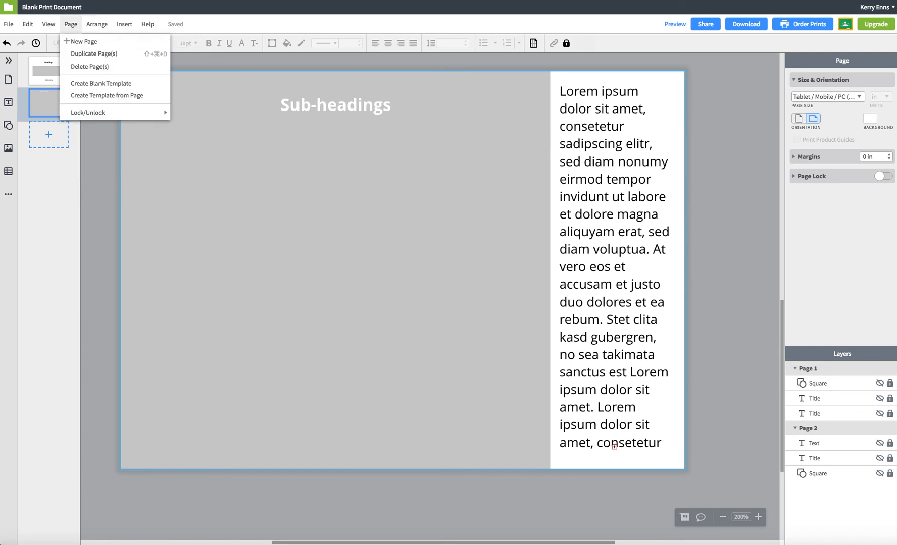
{"action": "left_click", "coordinate": [76, 41]}
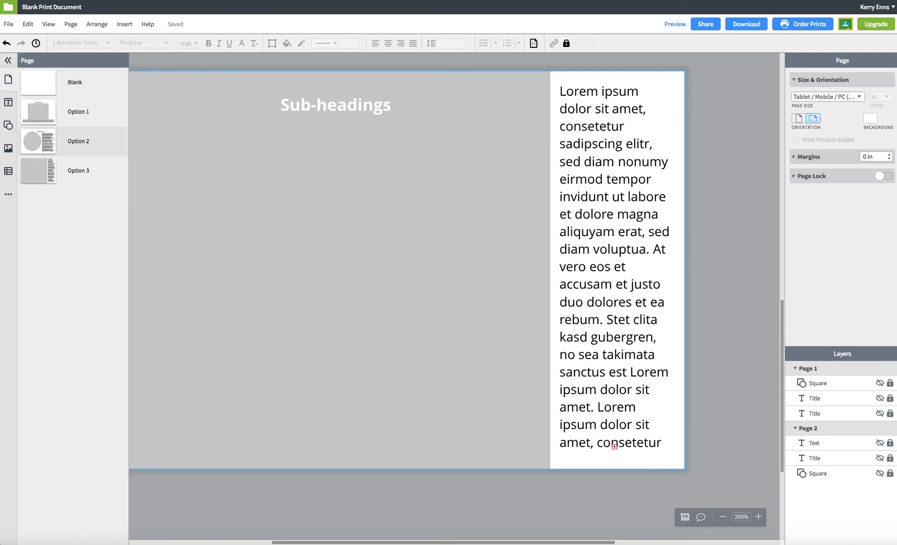
{"action": "left_click", "coordinate": [75, 141]}
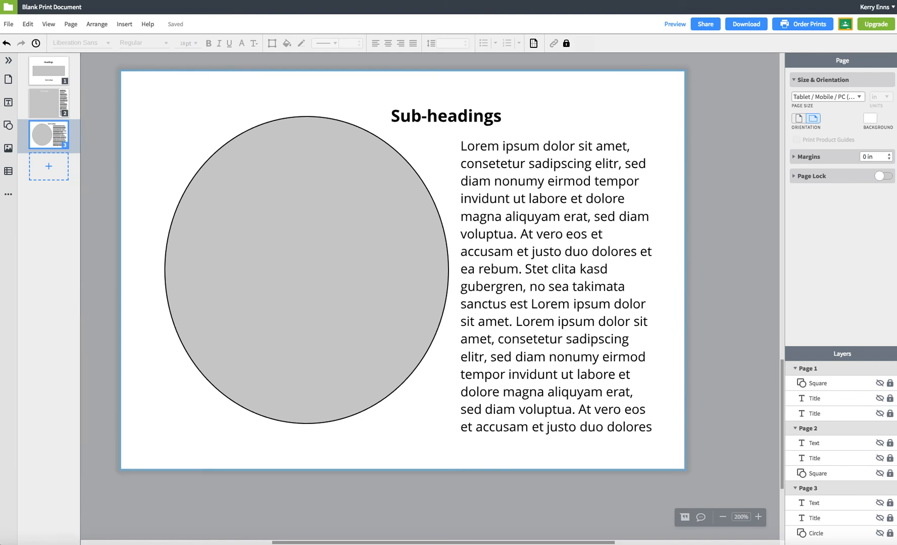
- Add a fourth page based on the "Option 3" template and a fifth page based on the "Option 2" template
{"action": "left_click", "coordinate": [70, 24]}
{"action": "left_click", "coordinate": [76, 38]}
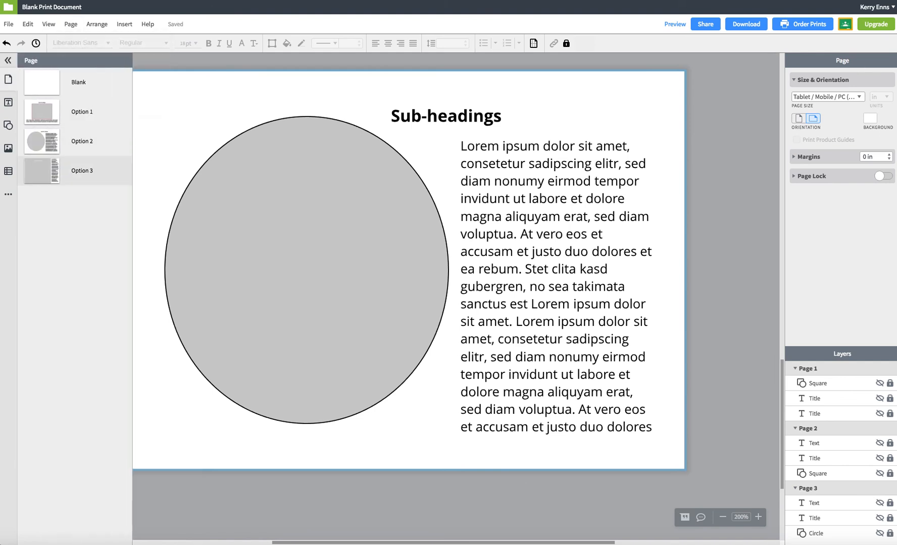
{"action": "left_click", "coordinate": [80, 171]}
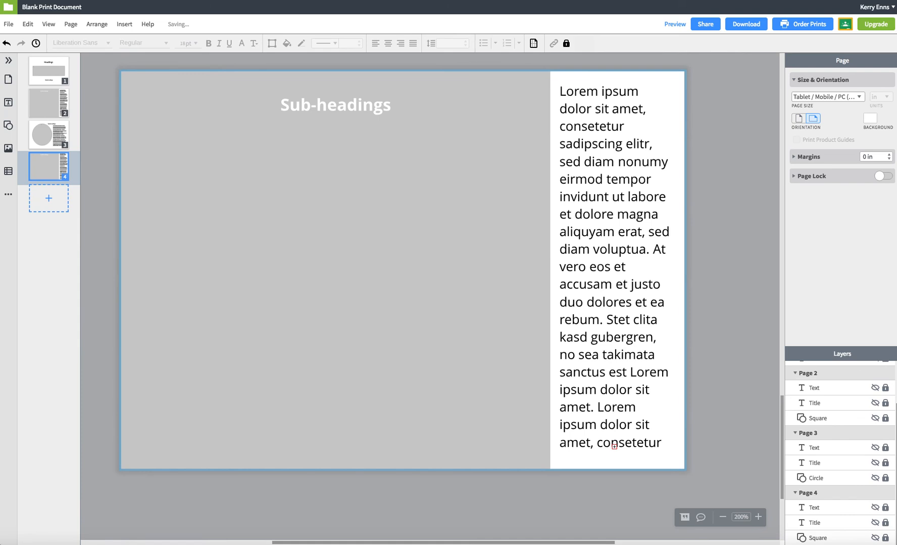
{"action": "left_click", "coordinate": [71, 24]}
{"action": "left_click", "coordinate": [81, 41]}
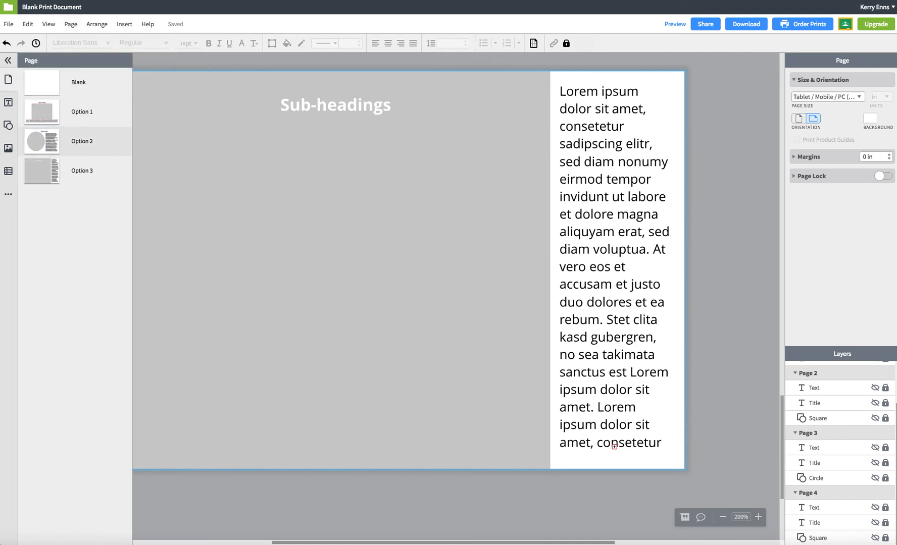
{"action": "left_click", "coordinate": [76, 141]}
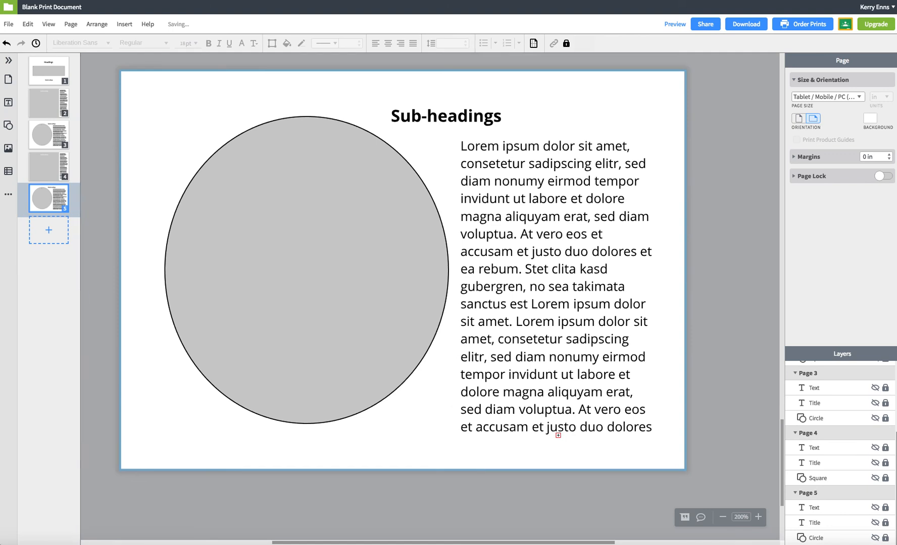